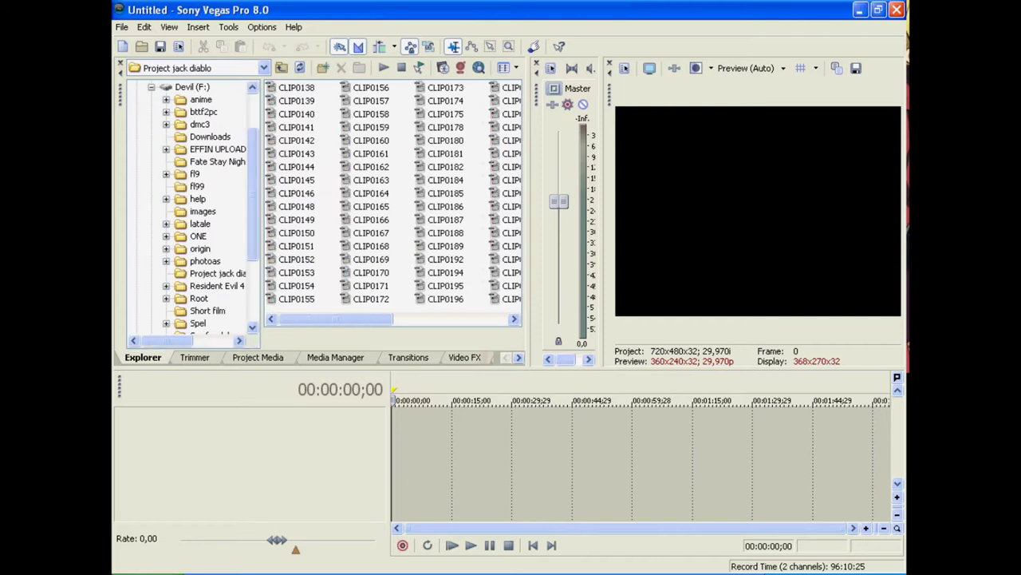
# Step: Place CLIP0178 at the start of the timeline and play its opening moments
pyautogui.moveTo(336, 319); pyautogui.dragTo(375, 319)
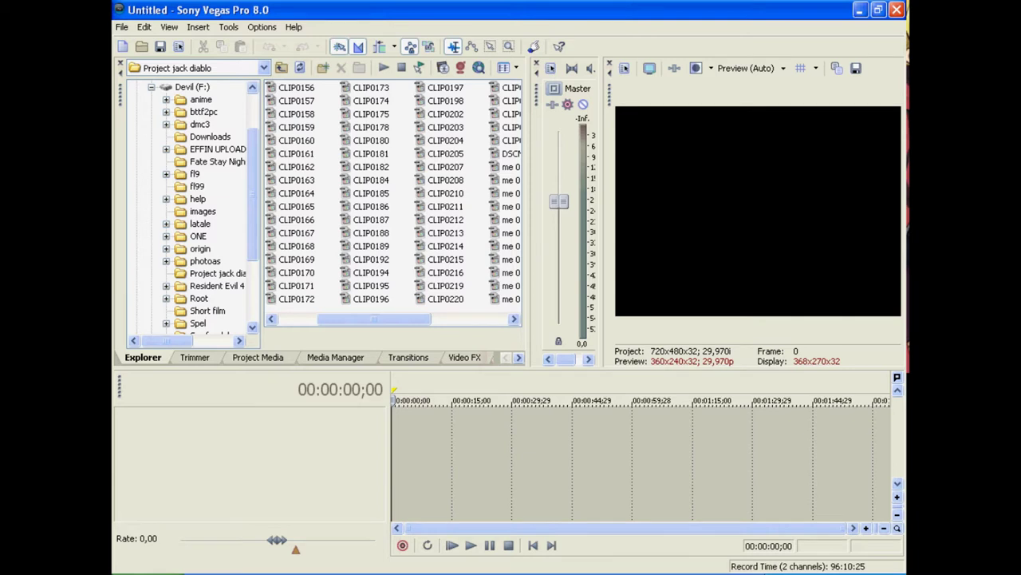
pyautogui.moveTo(371, 127); pyautogui.dragTo(419, 435)
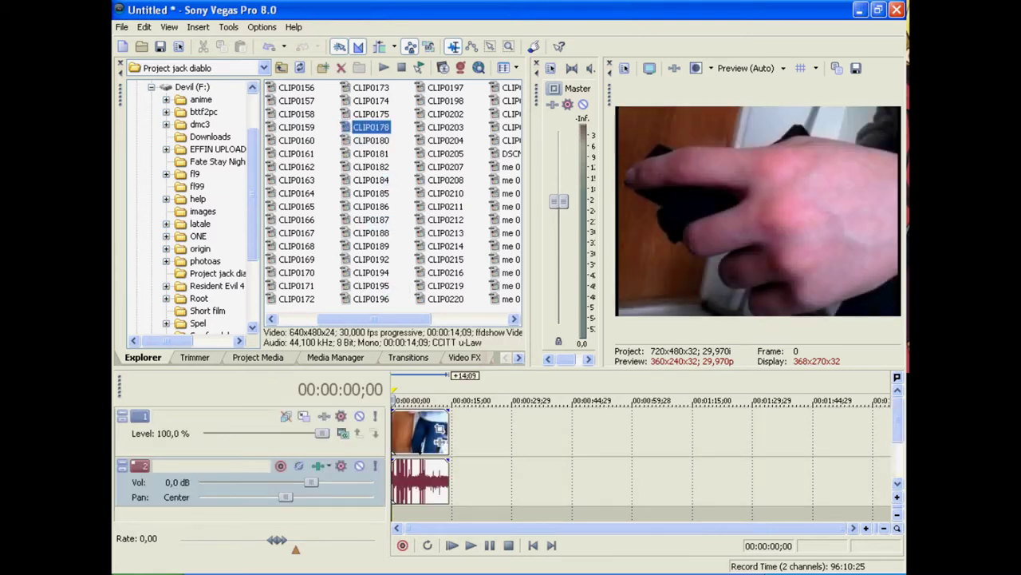
pyautogui.click(470, 545)
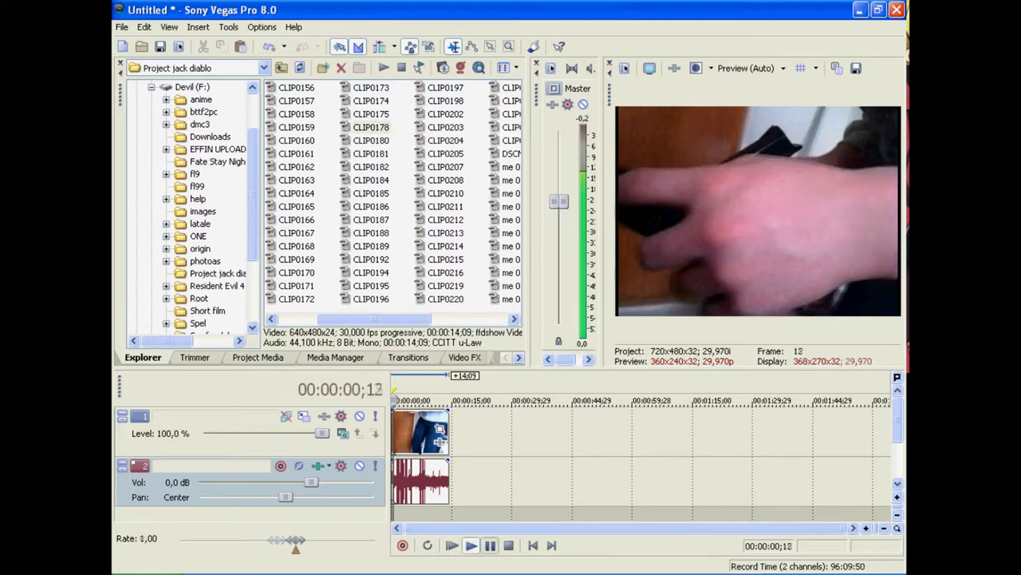
pyautogui.click(490, 545)
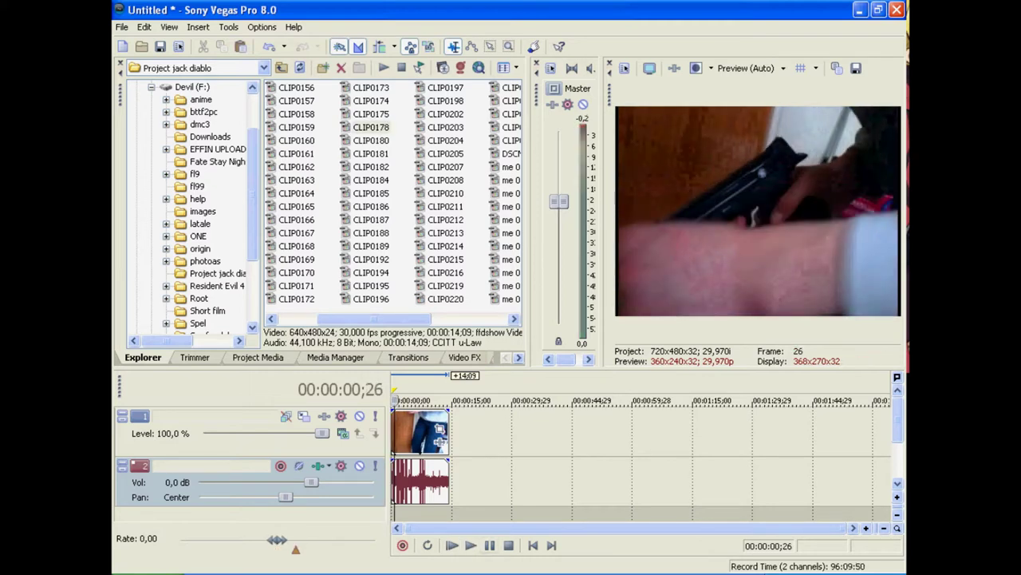
# Step: Trim the first 26 frames off CLIP0178 so that the shortened clip starts at the beginning of the timeline
pyautogui.moveTo(388, 435); pyautogui.dragTo(396, 435)
pyautogui.click(403, 435)
pyautogui.press('s')
pyautogui.click(401, 435)
pyautogui.press('Delete')
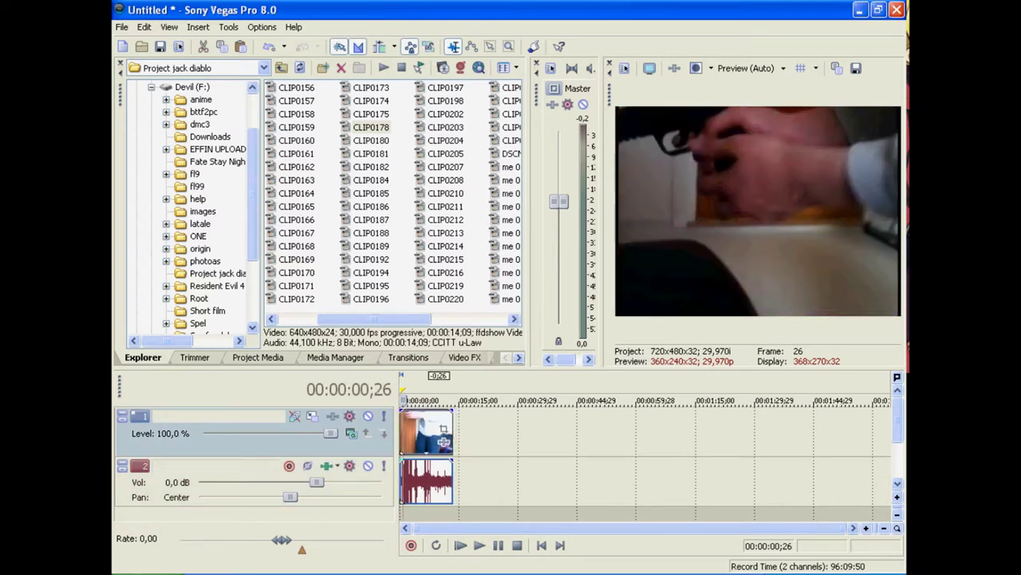
# Step: Play the trimmed clip from the start of the timeline to review its original look
pyautogui.press('Home')
pyautogui.press('space')
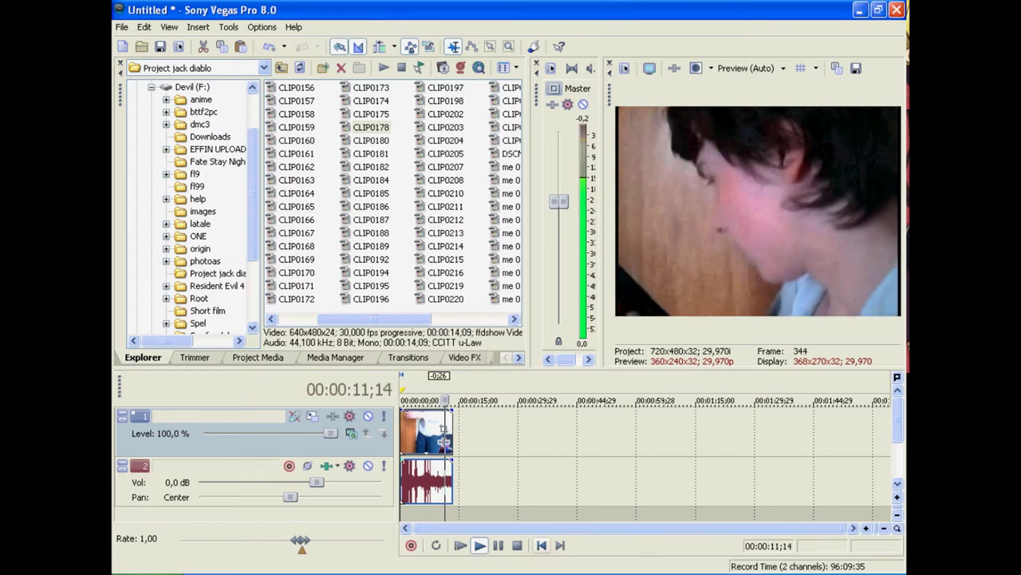
pyautogui.hotkey('ctrl', 'Home')
pyautogui.press('space')
pyautogui.press('space')
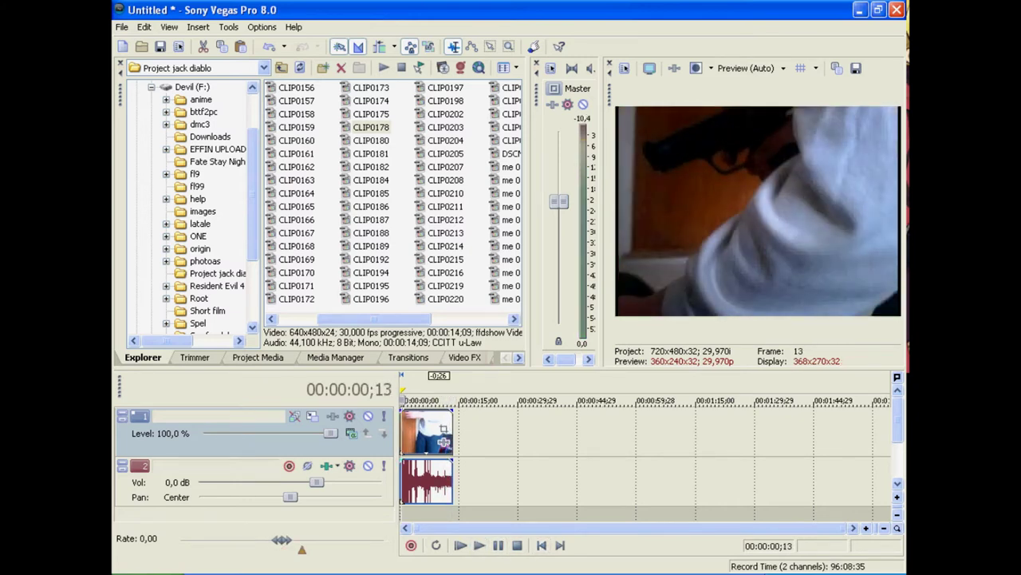
# Step: Apply the Darker preset of Brightness and Contrast to the clip with brightness -0,20, contrast 0,02 and contrast center 0,55, and preview it
pyautogui.click(464, 357)
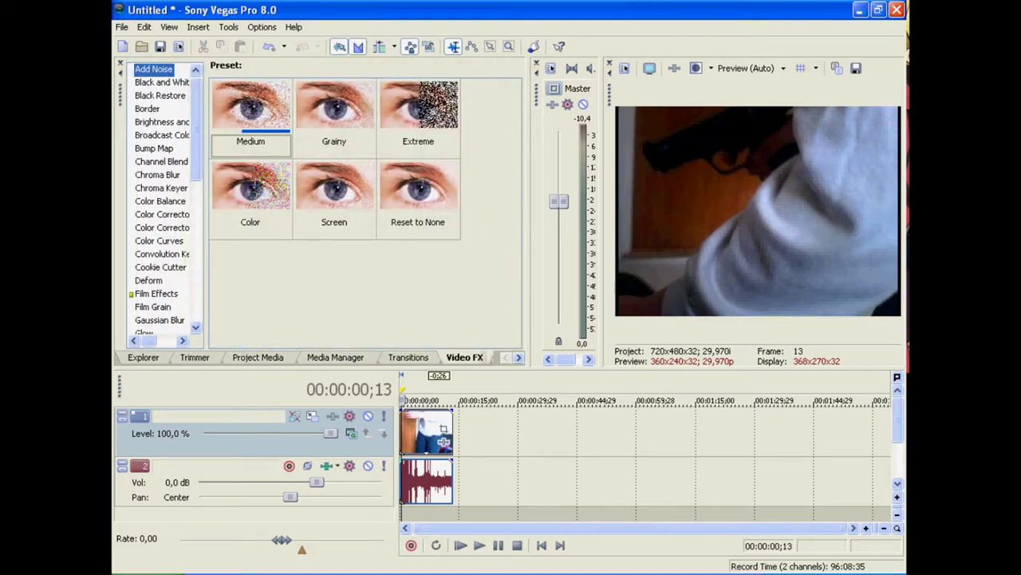
pyautogui.click(162, 122)
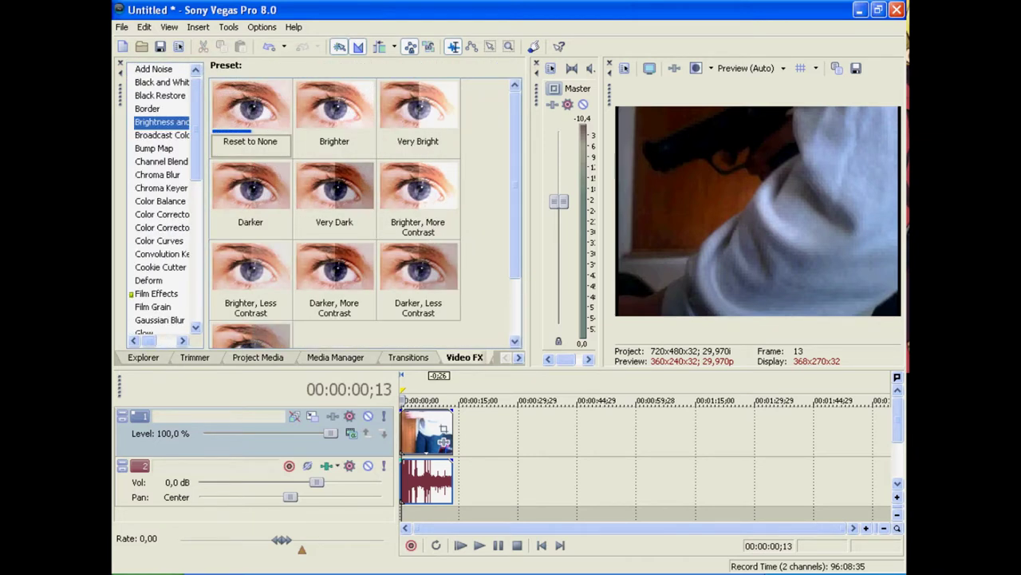
pyautogui.moveTo(251, 192); pyautogui.dragTo(424, 431)
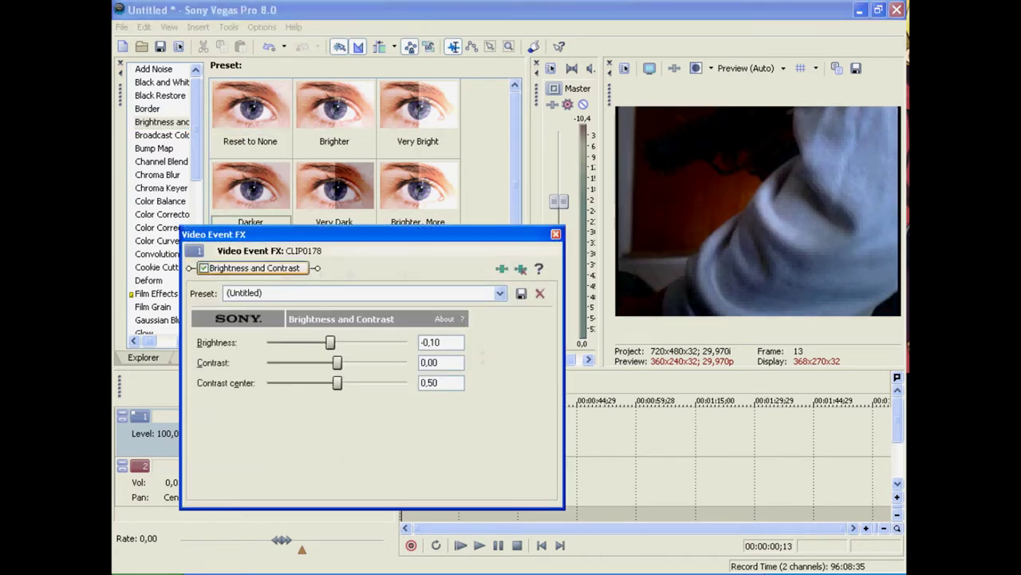
pyautogui.moveTo(330, 342); pyautogui.dragTo(338, 362)
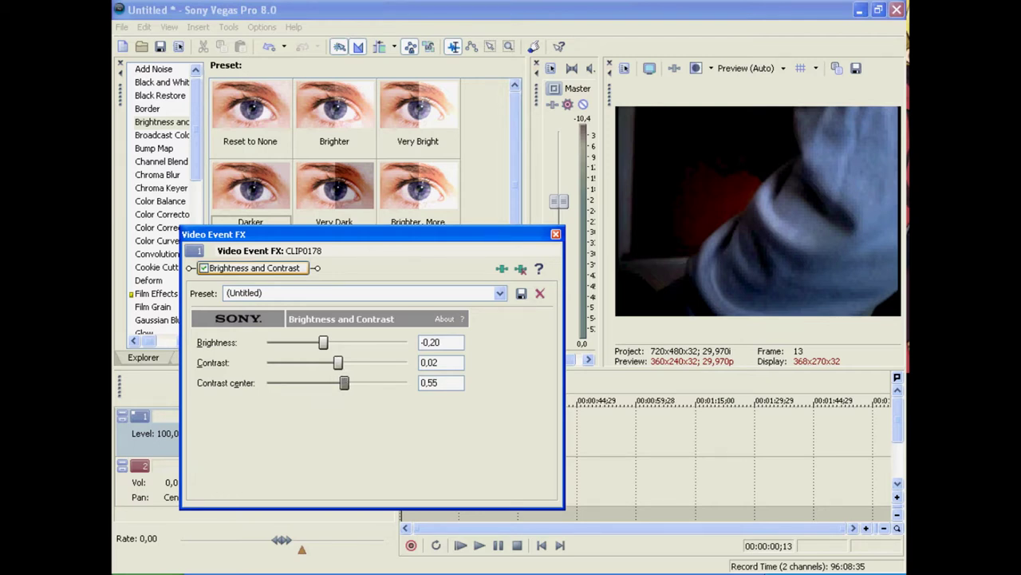
pyautogui.click(556, 234)
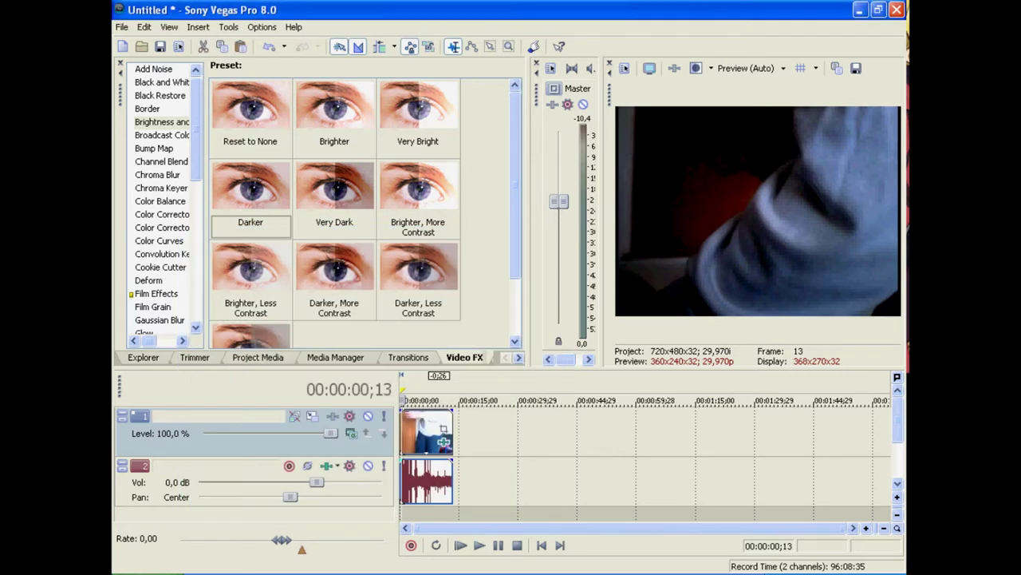
pyautogui.press('space')
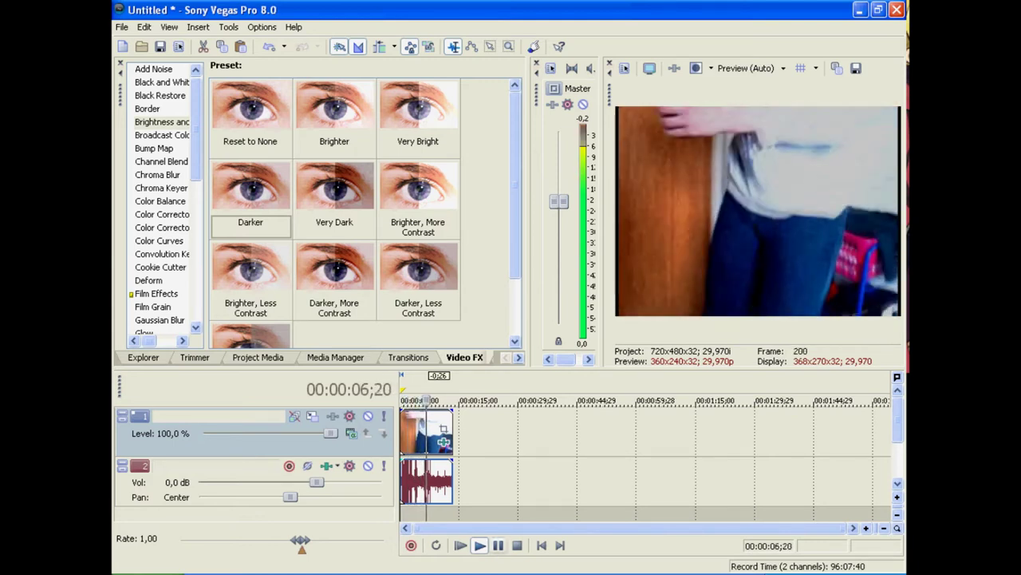
pyautogui.click(499, 546)
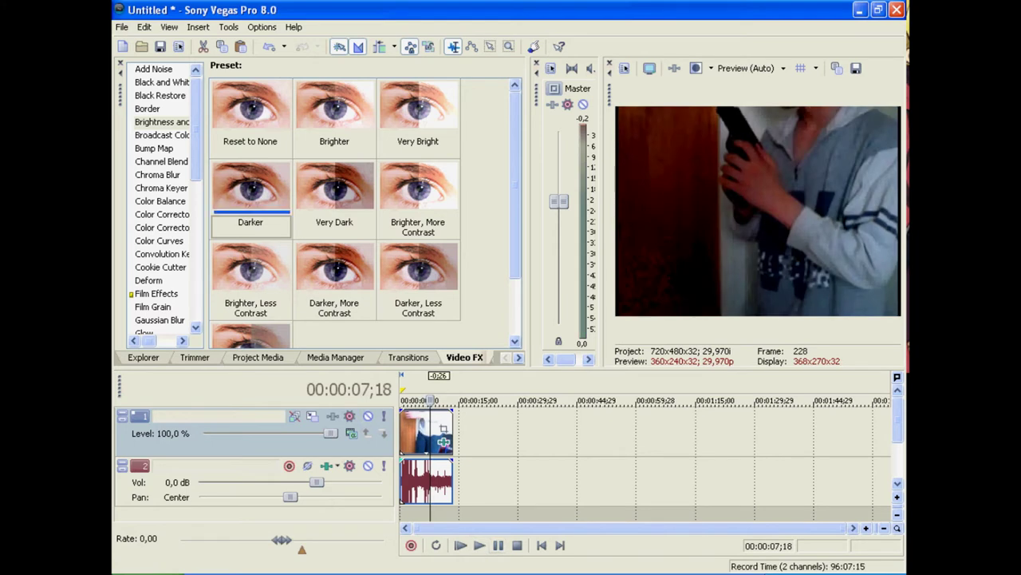
# Step: Add a second Brightness and Contrast effect from the Very Dark preset, with brightness -0,20, contrast 0,14 and contrast center 0,63
pyautogui.click(334, 192)
pyautogui.moveTo(335, 191); pyautogui.dragTo(423, 433)
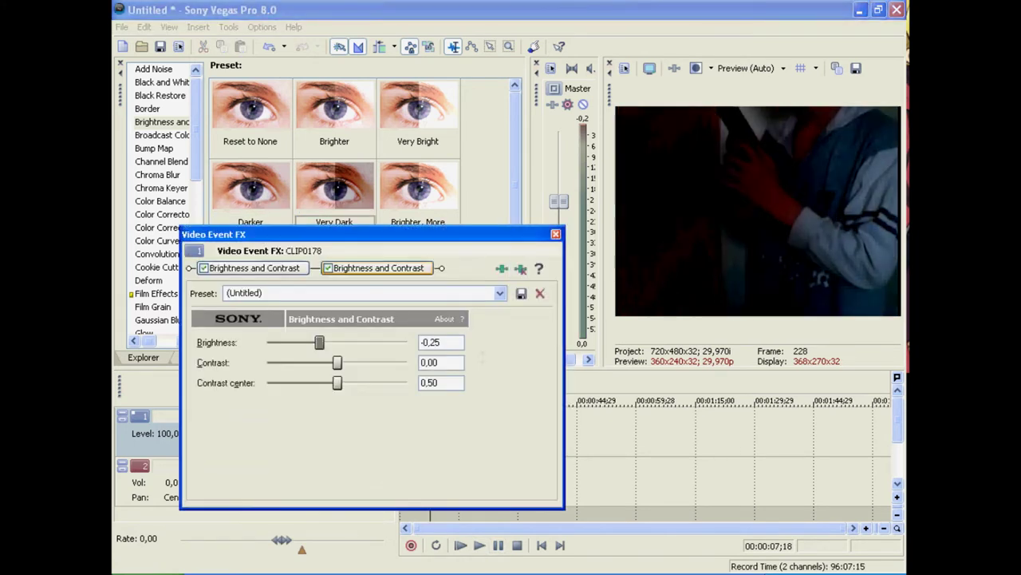
pyautogui.moveTo(375, 234); pyautogui.dragTo(376, 121)
pyautogui.moveTo(431, 402); pyautogui.dragTo(420, 402)
pyautogui.moveTo(338, 249); pyautogui.dragTo(347, 249)
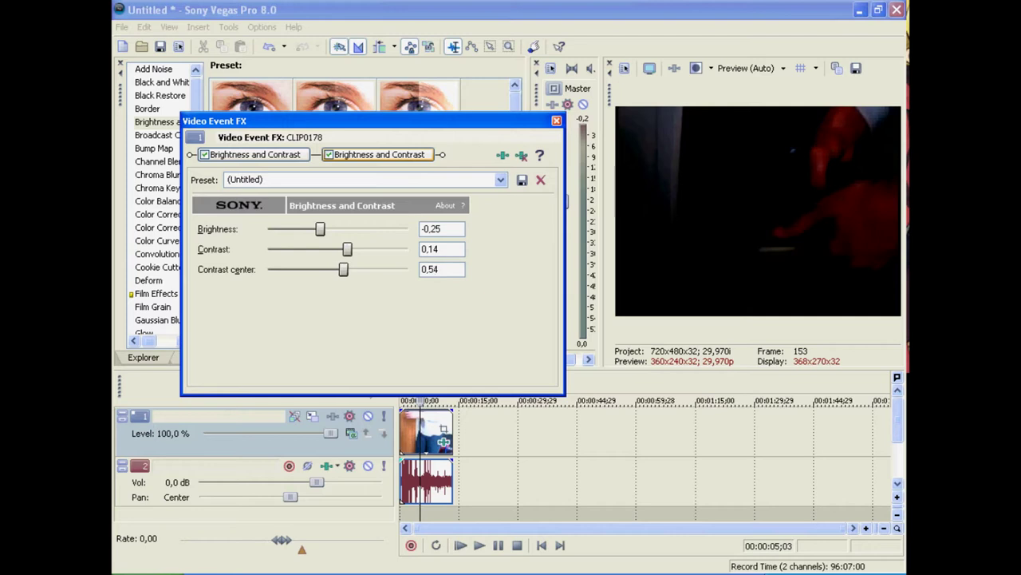
pyautogui.moveTo(320, 229); pyautogui.dragTo(324, 229)
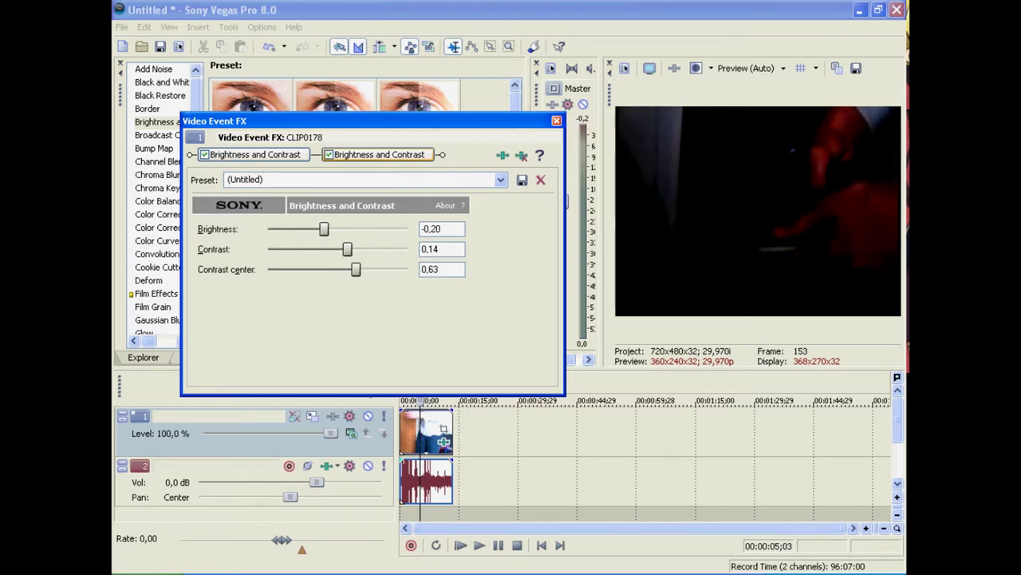
pyautogui.click(557, 121)
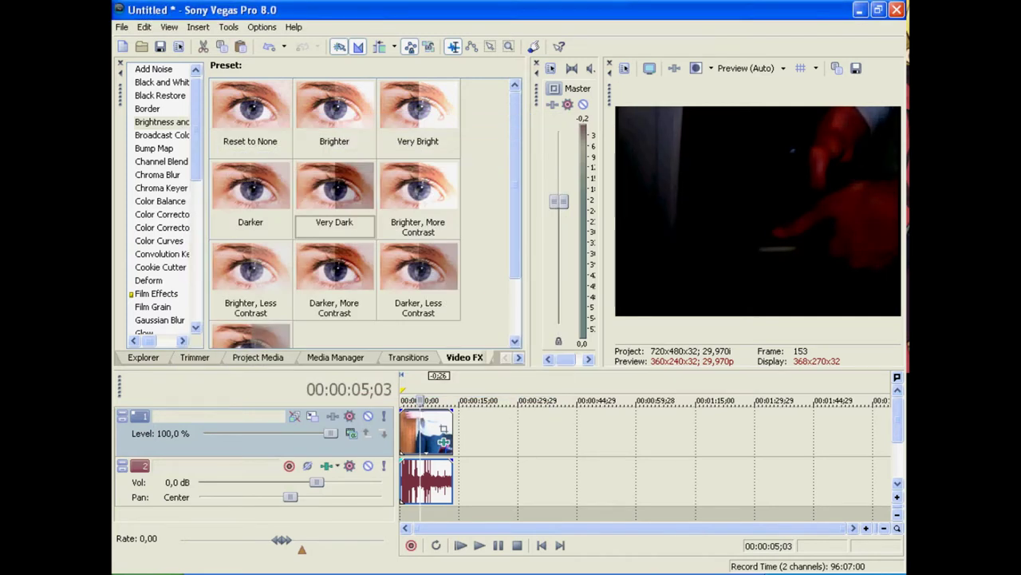
# Step: Play the darkened clip from the start of the timeline to check the combined effects
pyautogui.hotkey('ctrl', 'Home')
pyautogui.press('space')
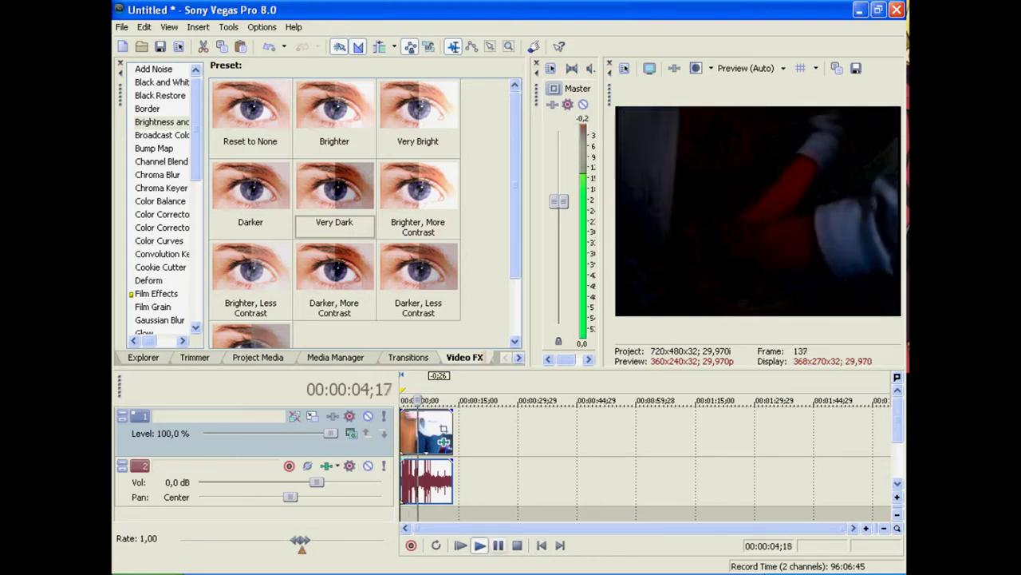
pyautogui.press('space')
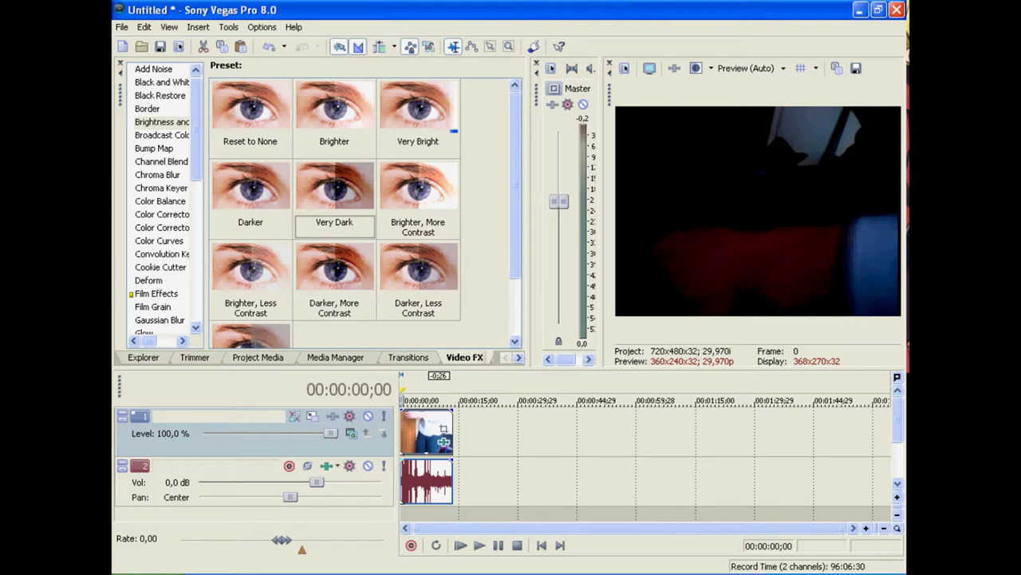
# Step: Apply the Spotlight Up (flat) preset of the Bump Map effect to the clip
pyautogui.click(154, 148)
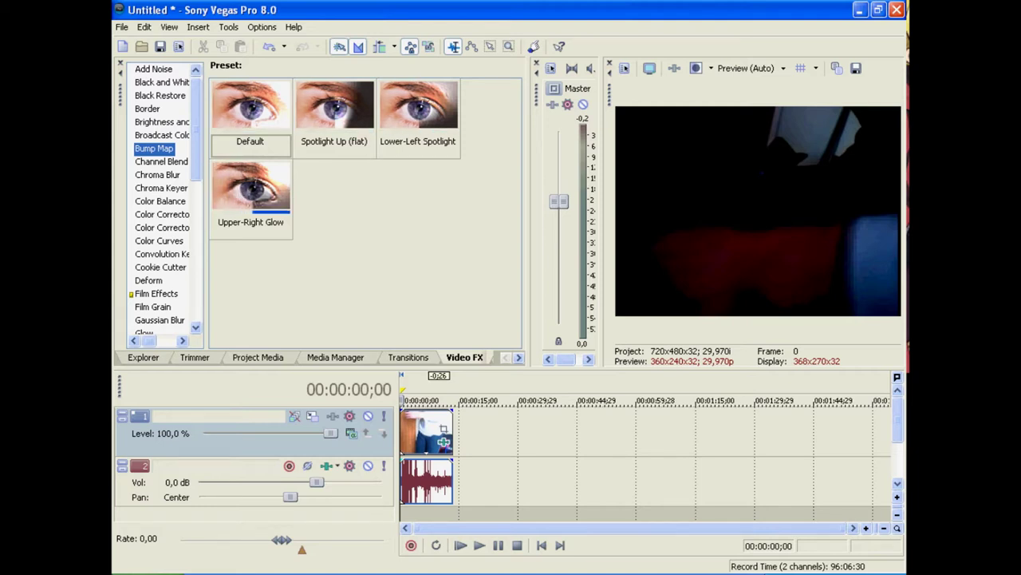
pyautogui.click(334, 111)
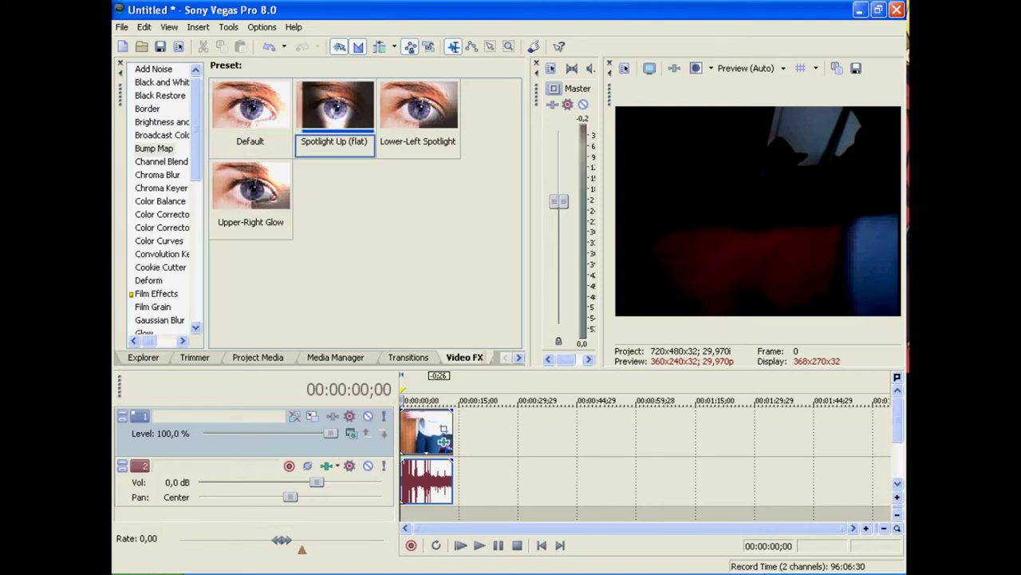
pyautogui.moveTo(334, 112); pyautogui.dragTo(426, 432)
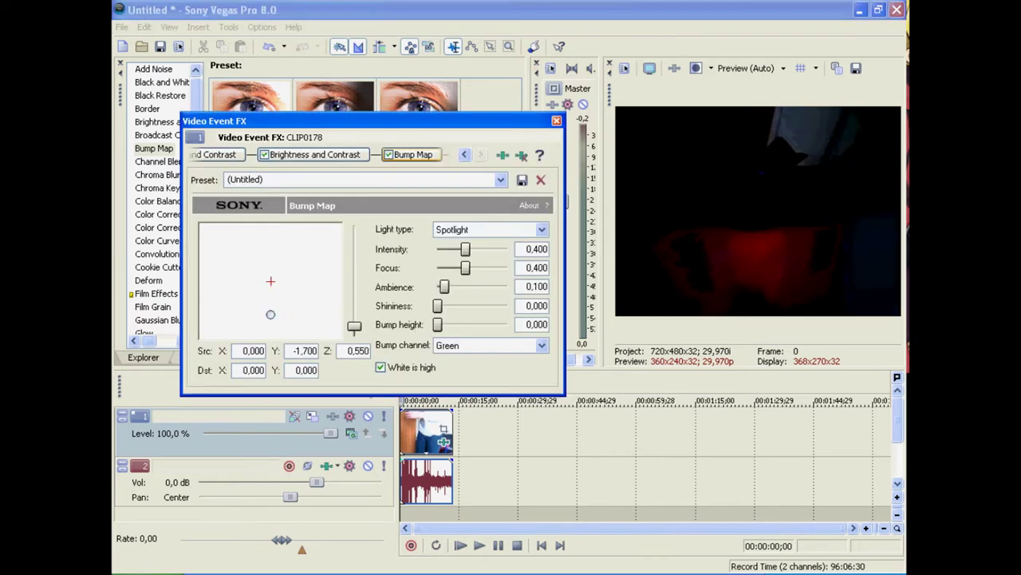
# Step: Set the Bump Map's source to 1,628; -2,221; 1,690, intensity 0,622, focus 0,500, ambience 0,244, shininess 0,477 and bump height 0,155, and play the clip
pyautogui.moveTo(281, 319); pyautogui.dragTo(311, 325)
pyautogui.moveTo(443, 286); pyautogui.dragTo(480, 249)
pyautogui.moveTo(438, 324); pyautogui.dragTo(484, 305)
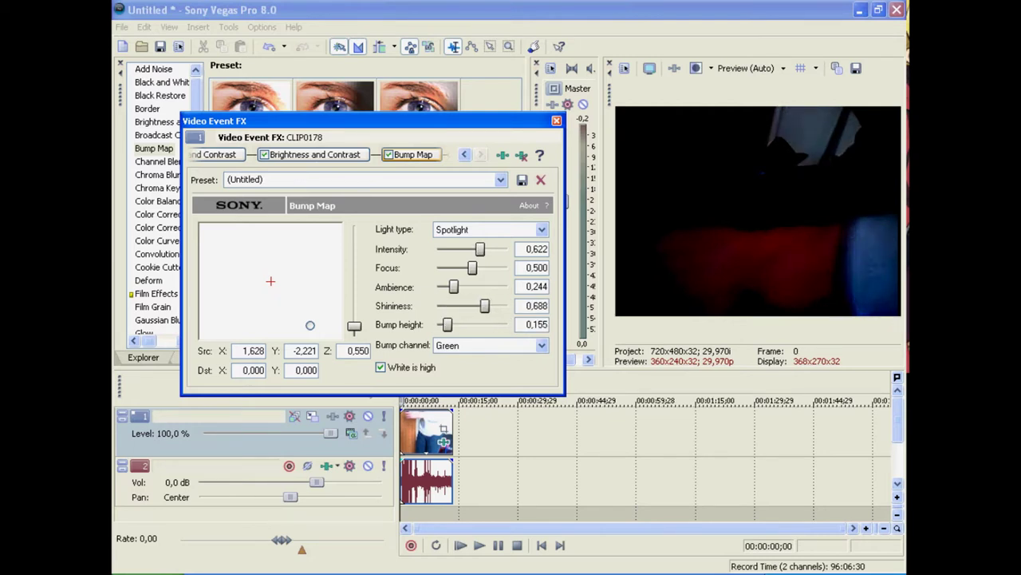
pyautogui.moveTo(355, 326); pyautogui.dragTo(355, 307)
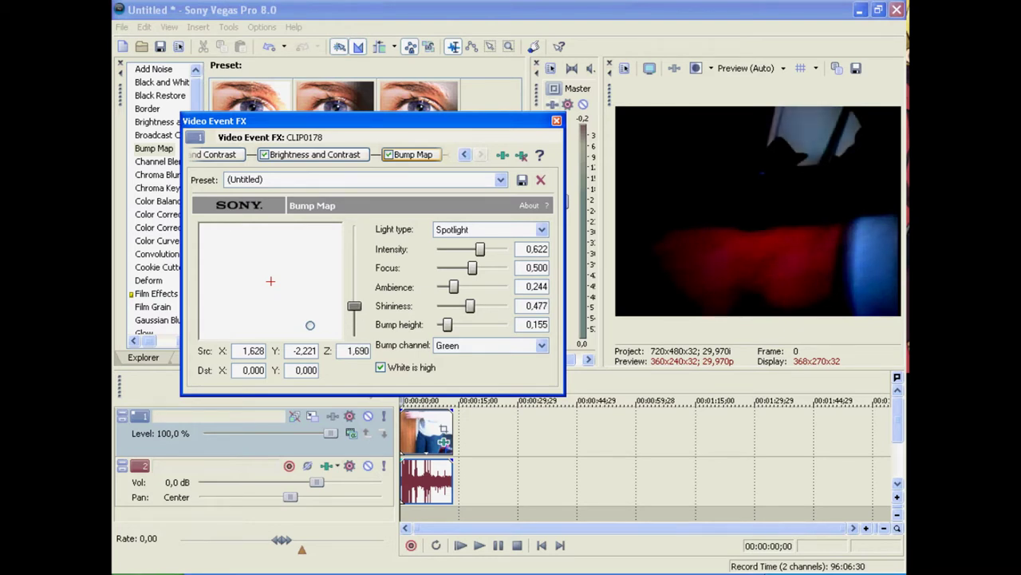
pyautogui.click(556, 120)
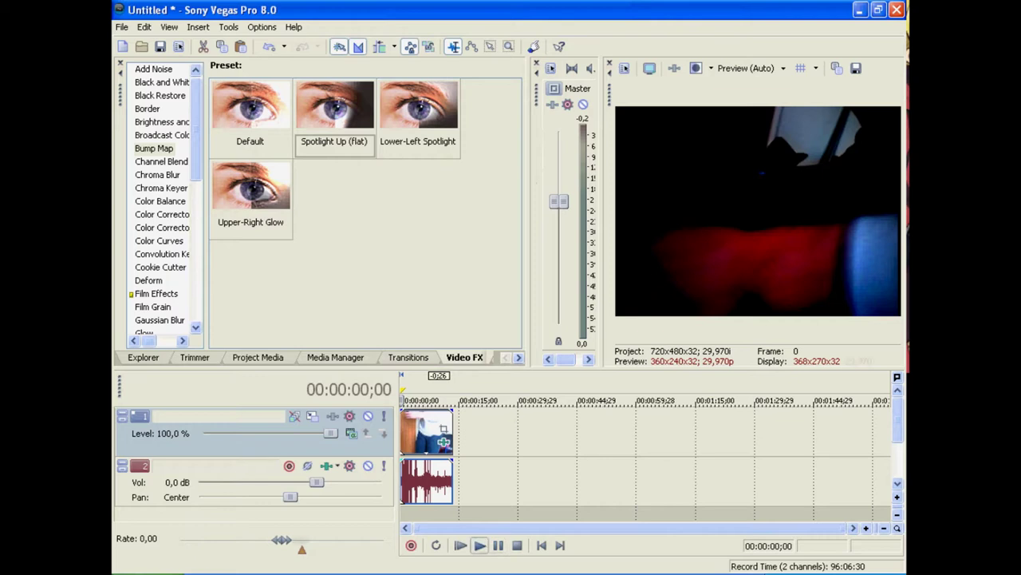
pyautogui.press('space')
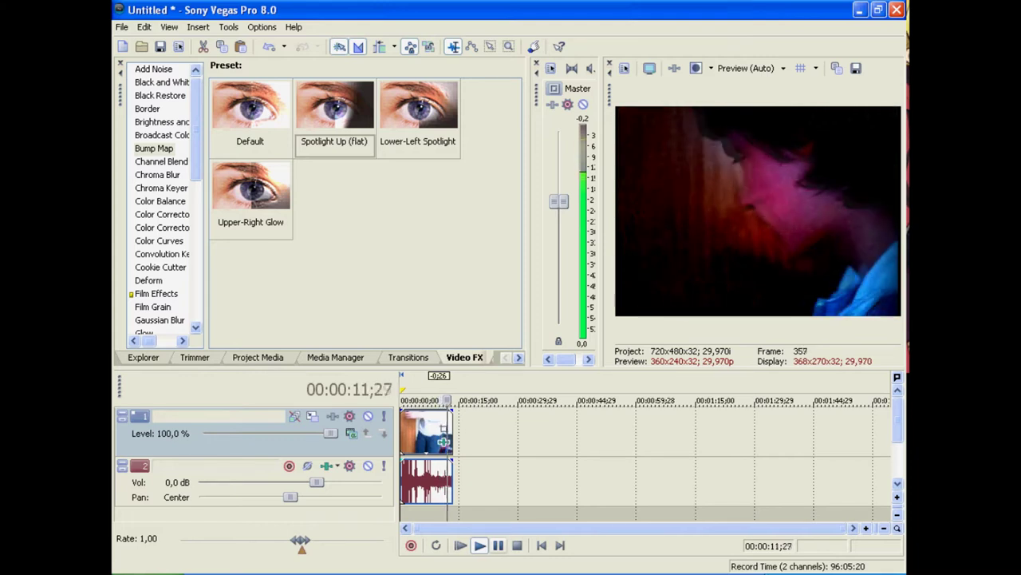
pyautogui.press('Return')
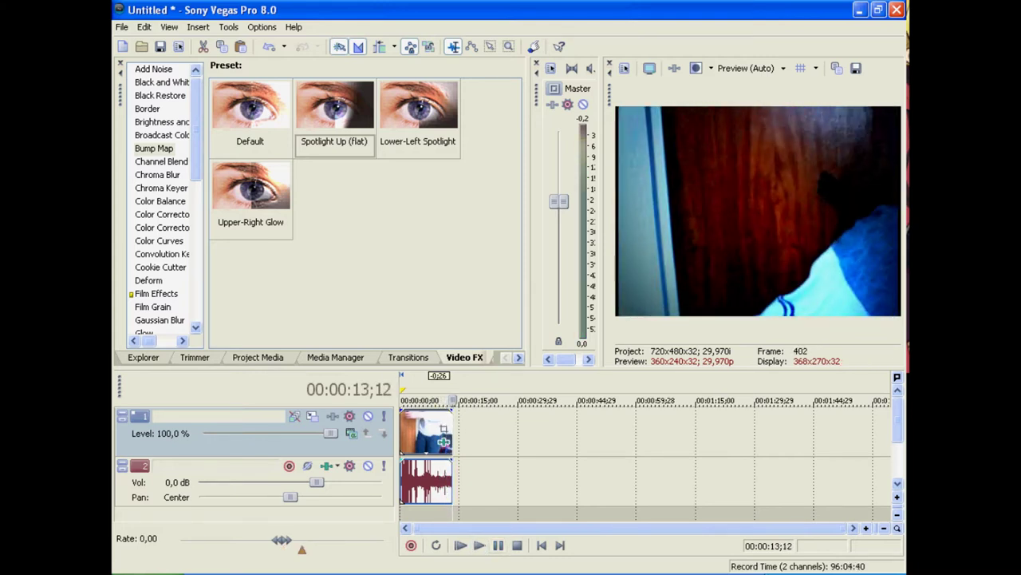
# Step: Place an unedited copy of CLIP0178 directly after the treated clip and play both from the start for comparison
pyautogui.click(143, 358)
pyautogui.moveTo(371, 128); pyautogui.dragTo(454, 433)
pyautogui.click(542, 546)
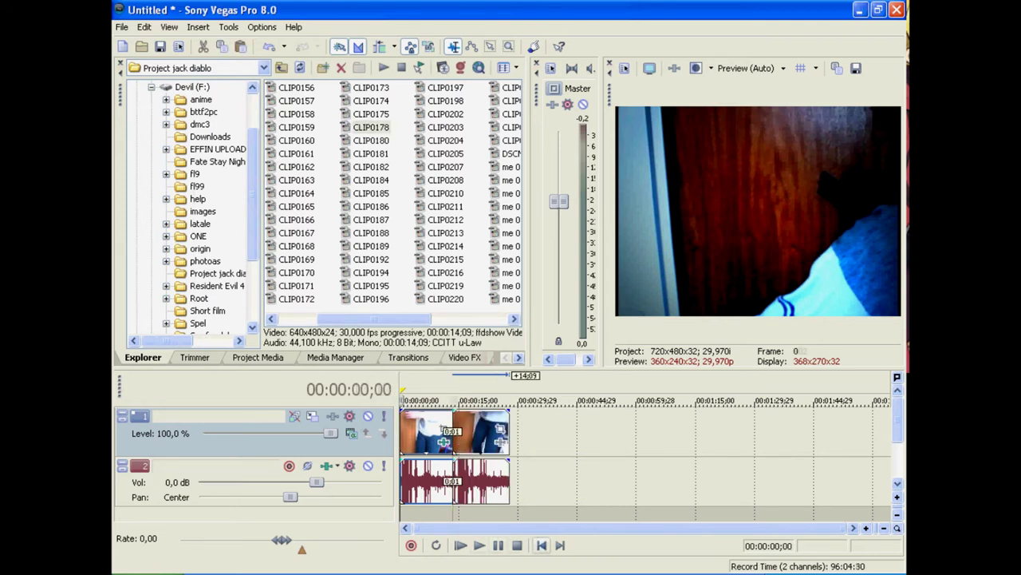
pyautogui.click(480, 546)
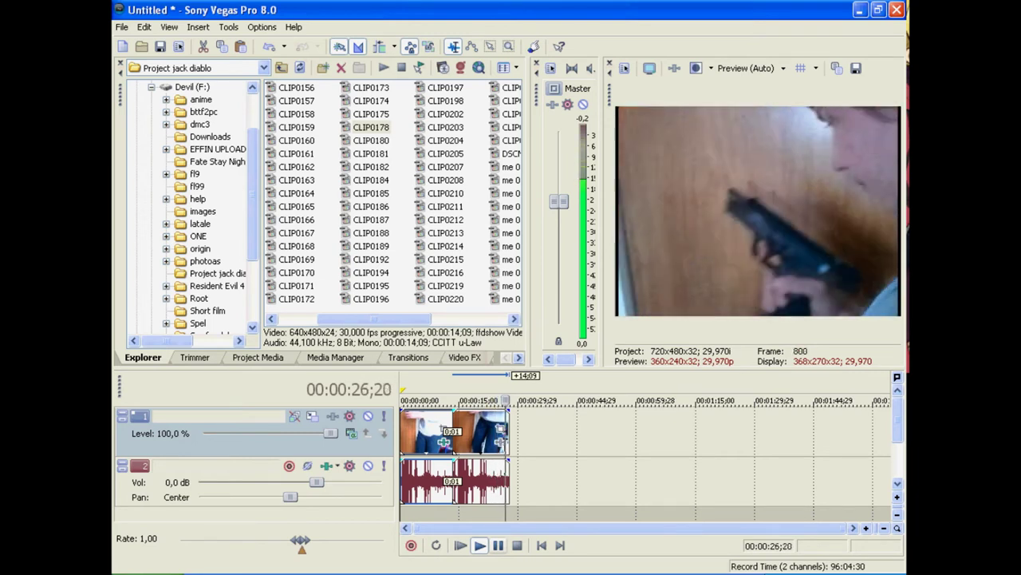
# Step: Delete both the treated and the unedited CLIP0178 clips from the timeline
pyautogui.click(477, 399)
pyautogui.click(411, 431)
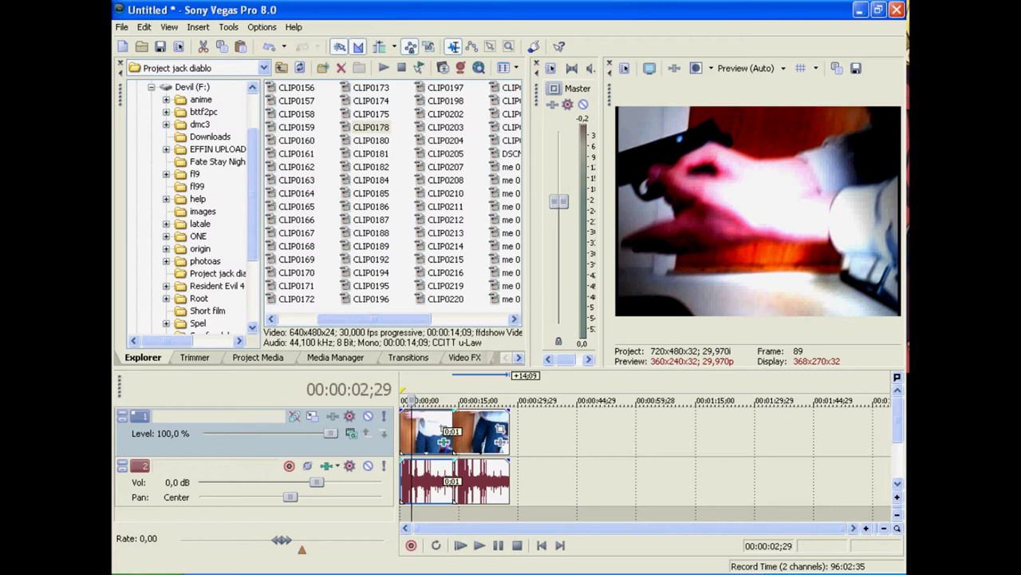
pyautogui.click(425, 432)
pyautogui.press('Delete')
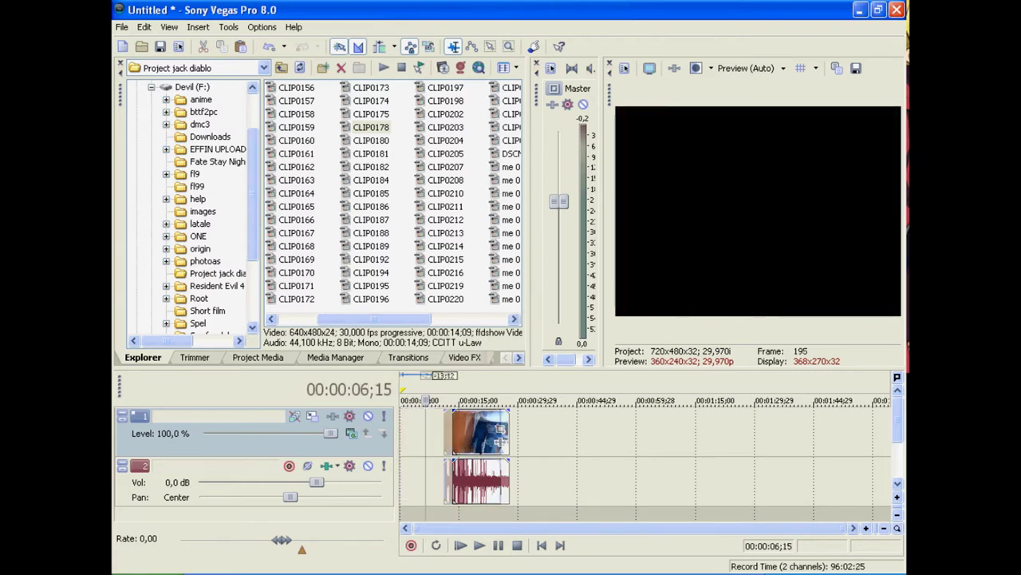
pyautogui.moveTo(478, 432); pyautogui.dragTo(426, 432)
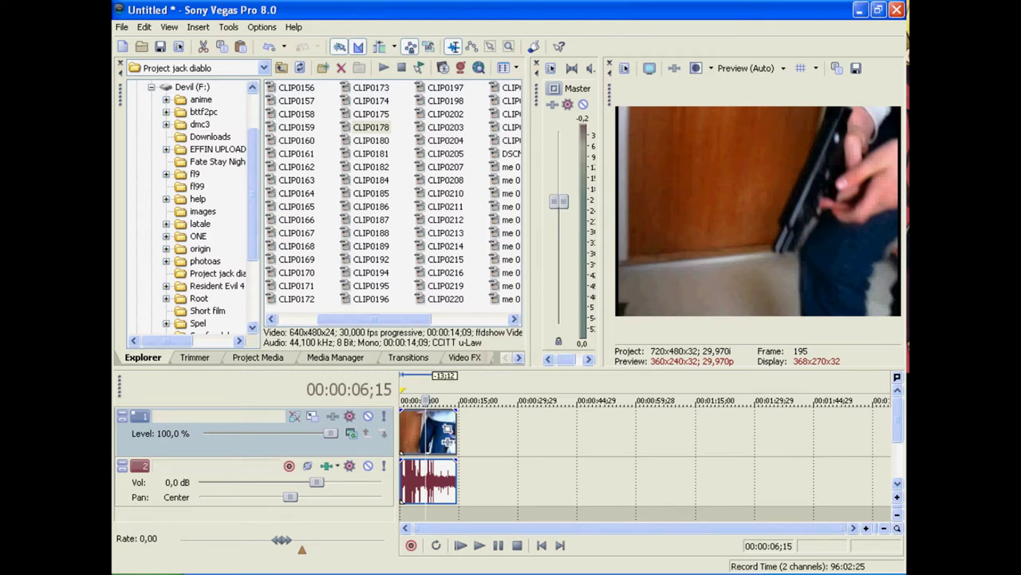
pyautogui.click(409, 432)
pyautogui.press('Delete')
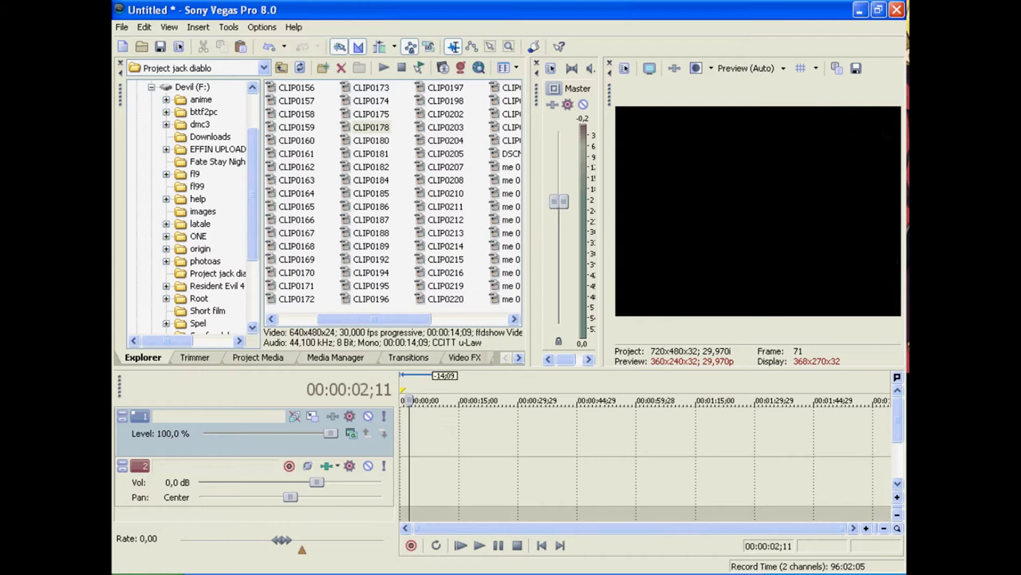
# Step: Place CLIP0194 at the start of the empty timeline and return the playhead to the beginning
pyautogui.moveTo(371, 273); pyautogui.dragTo(406, 434)
pyautogui.click(542, 546)
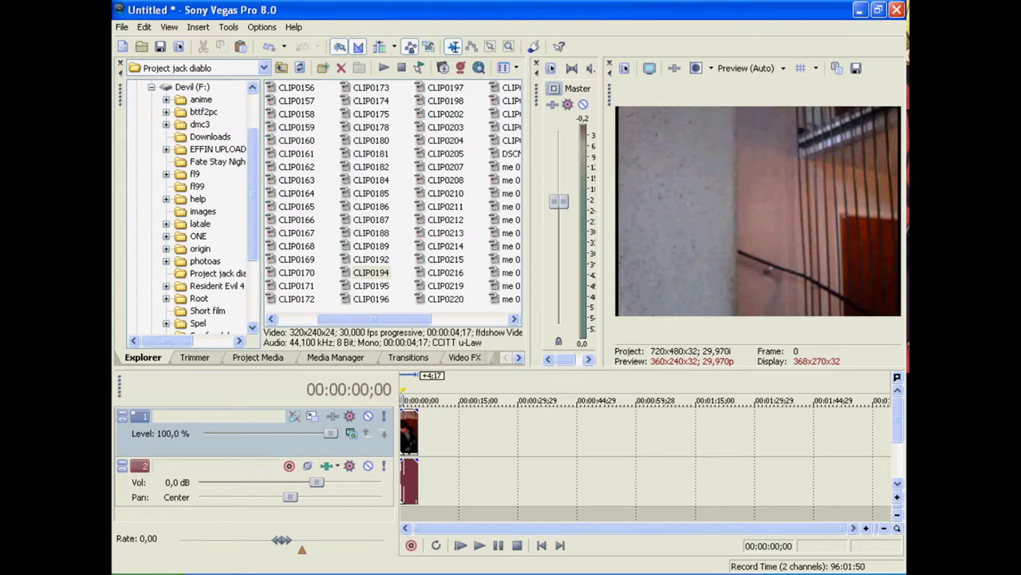
# Step: Lower the audio gain of the CLIP0194 event and play the clip through from the start
pyautogui.moveTo(408, 459); pyautogui.dragTo(408, 476)
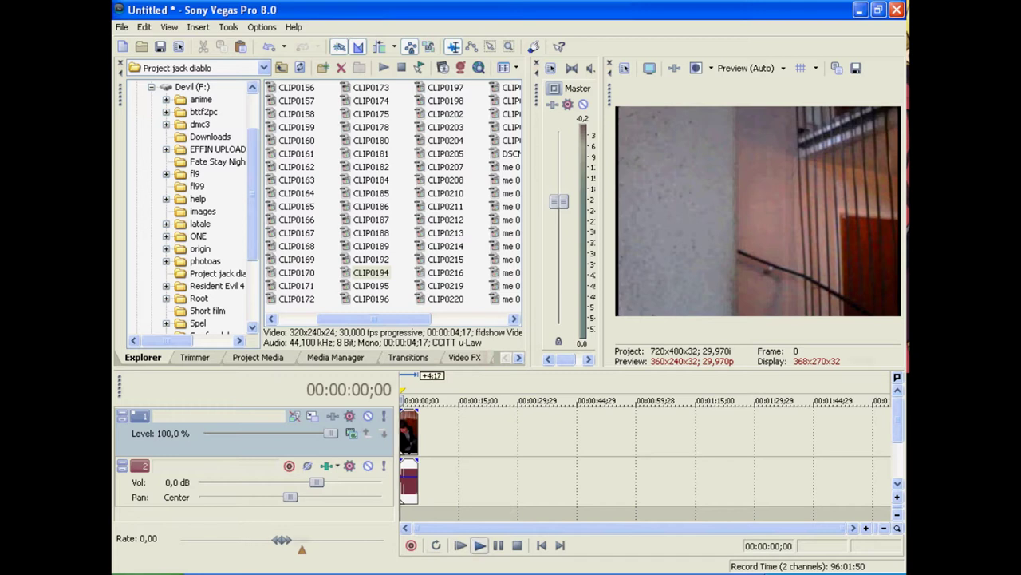
pyautogui.press('space')
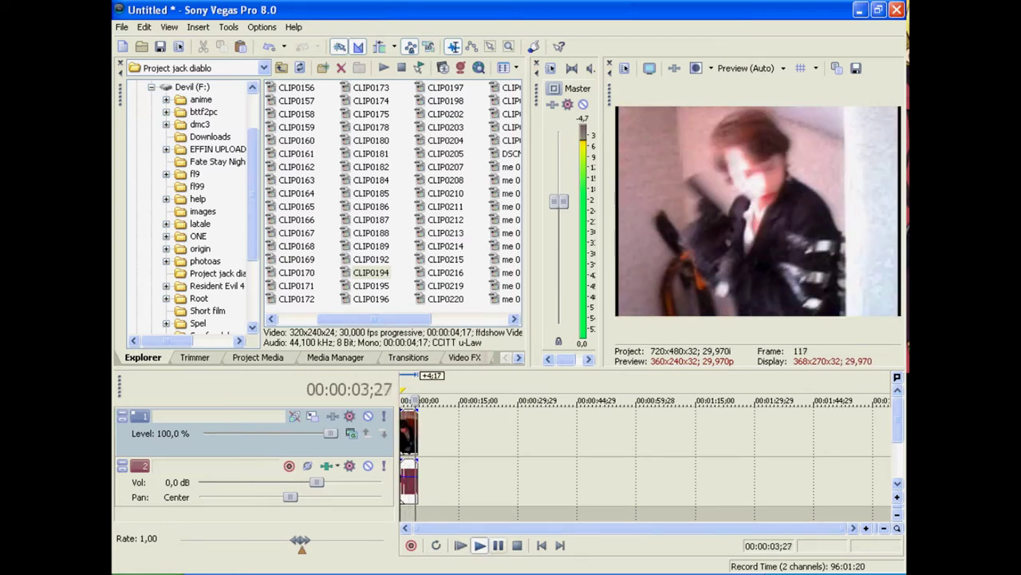
pyautogui.press('Return')
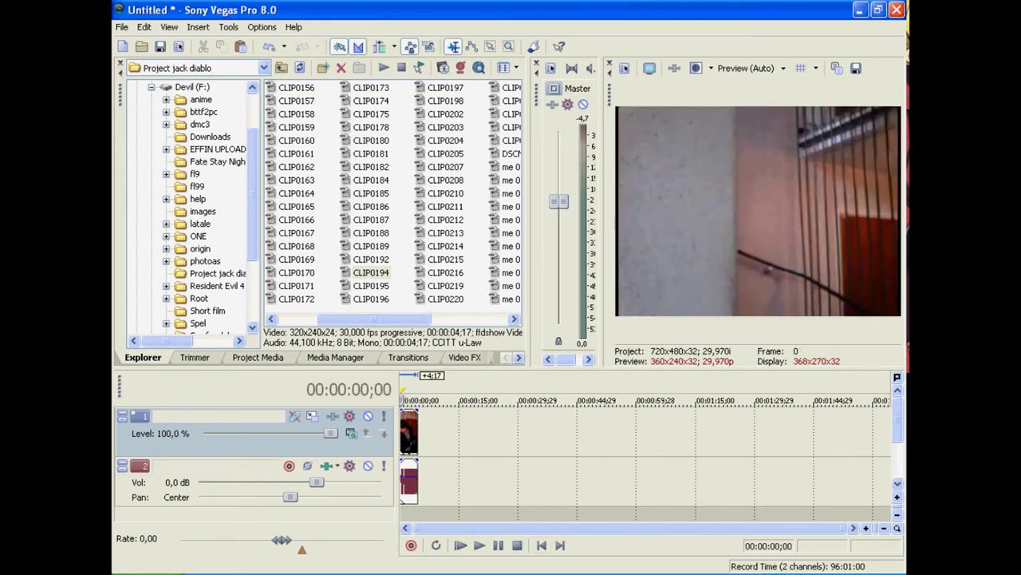
# Step: Trim 26 frames off the start of CLIP0194 and close the gap so the clip begins at zero
pyautogui.scroll(12, 645, 455)
pyautogui.scroll(-3, 645, 455)
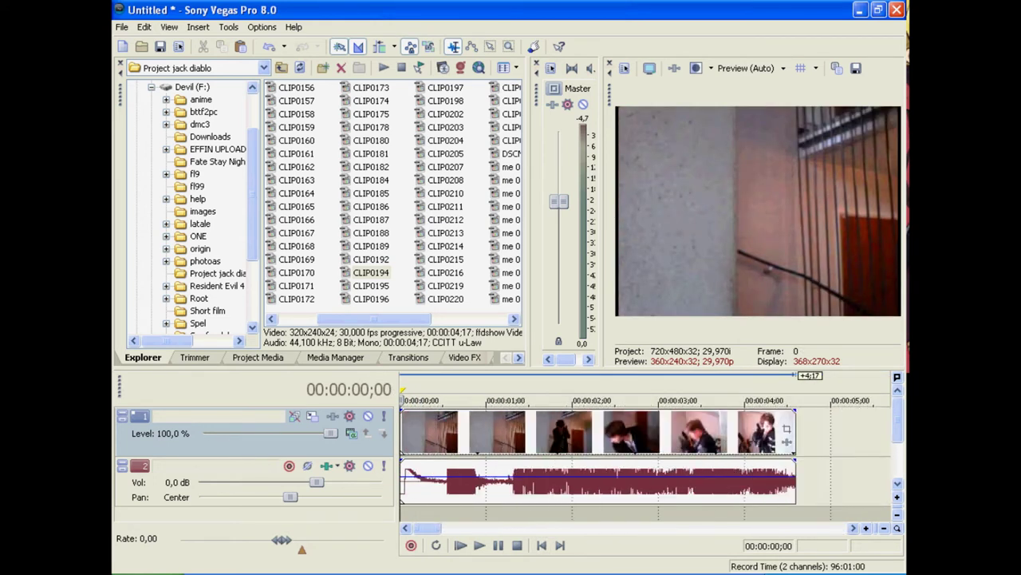
pyautogui.scroll(2, 645, 455)
pyautogui.press('space')
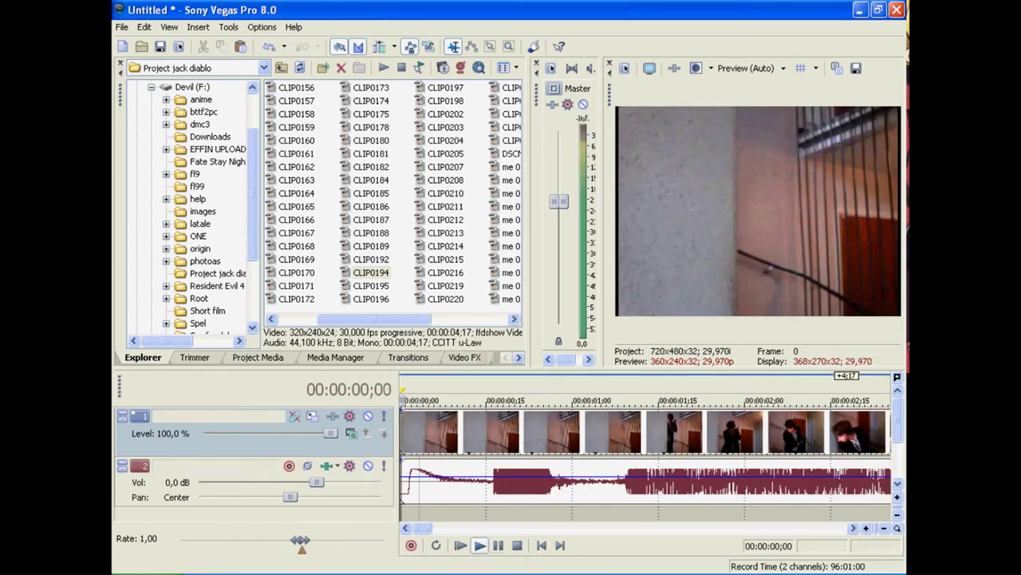
pyautogui.moveTo(401, 435); pyautogui.dragTo(551, 434)
pyautogui.press('f')
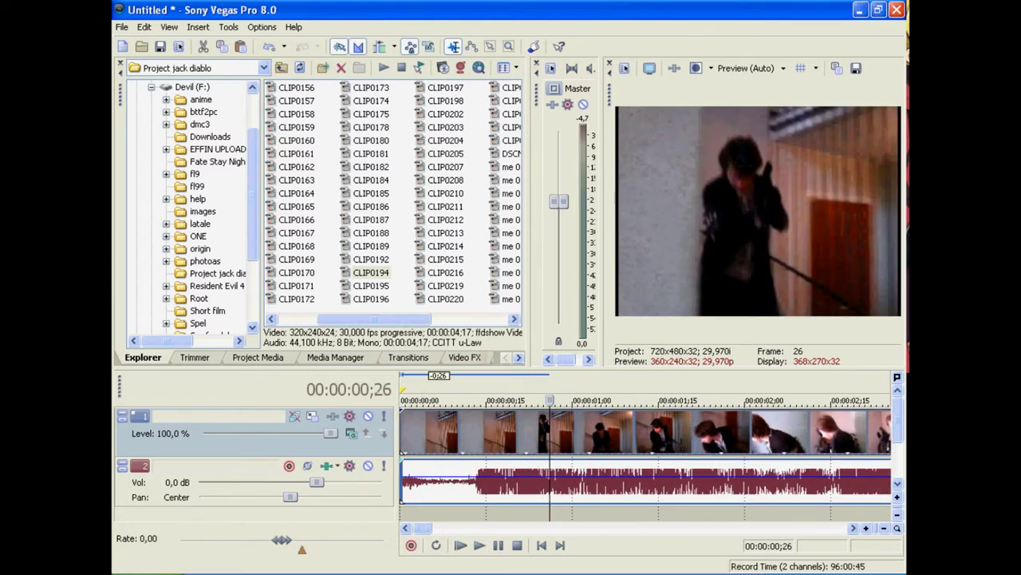
# Step: Play the trimmed CLIP0194 from the beginning and pause at 00:00:03;14
pyautogui.hotkey('ctrl', 'Home')
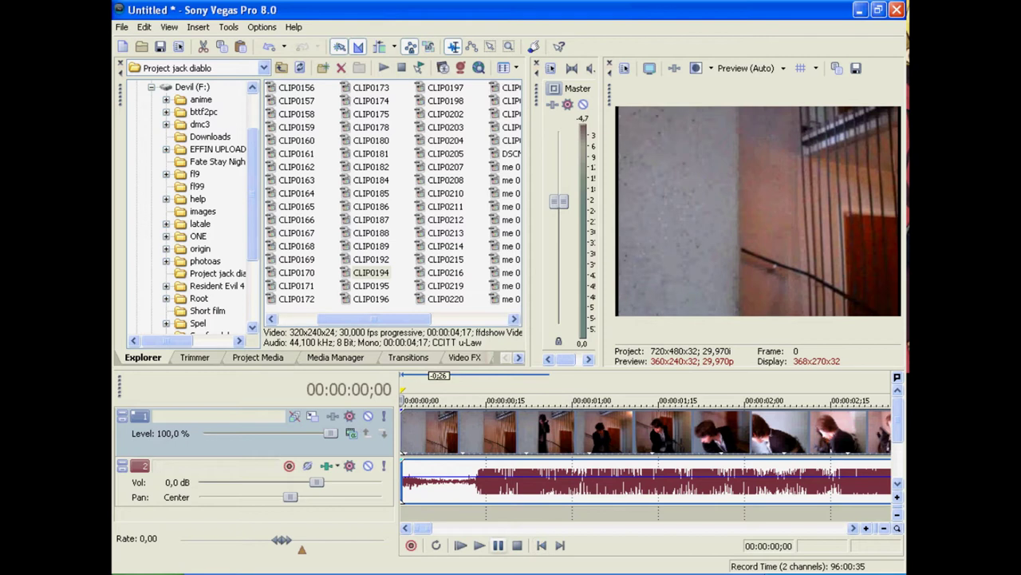
pyautogui.press('space')
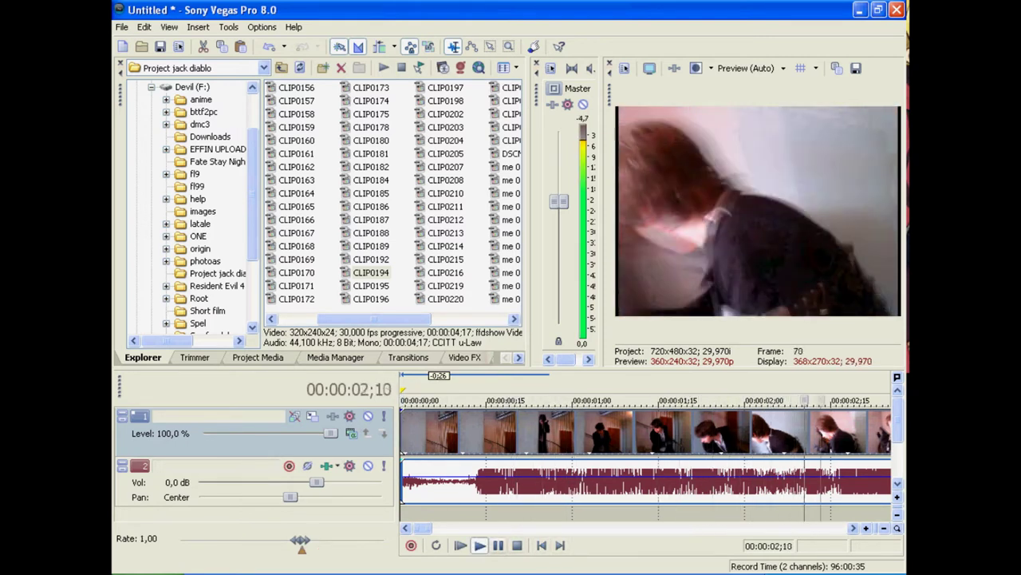
pyautogui.press('Return')
pyautogui.scroll(1, 636, 454)
pyautogui.scroll(-4, 636, 455)
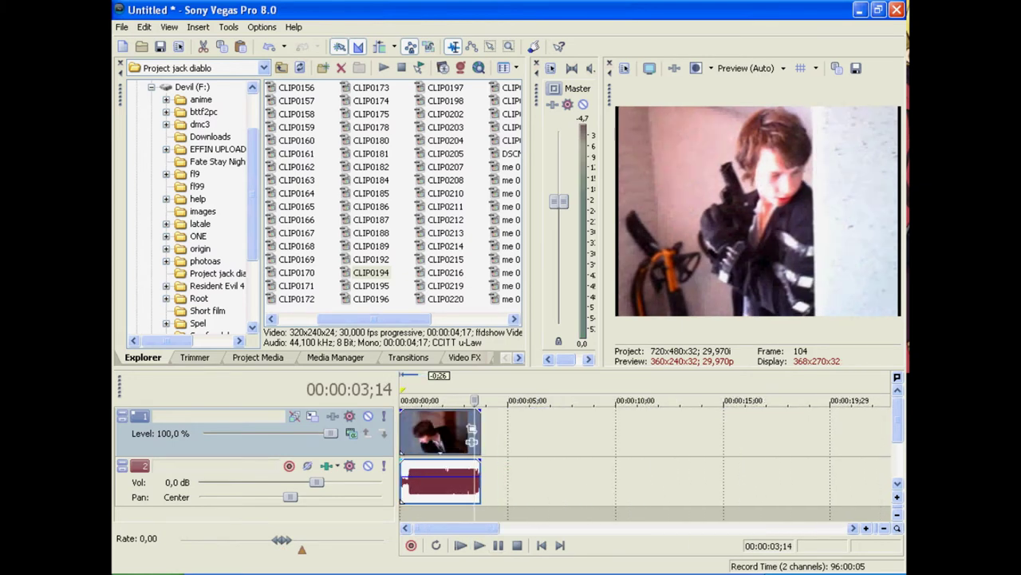
# Step: Apply the Darker preset of Brightness and Contrast to CLIP0194, with brightness -0,23, contrast 0,14 and contrast center 0,56
pyautogui.click(465, 357)
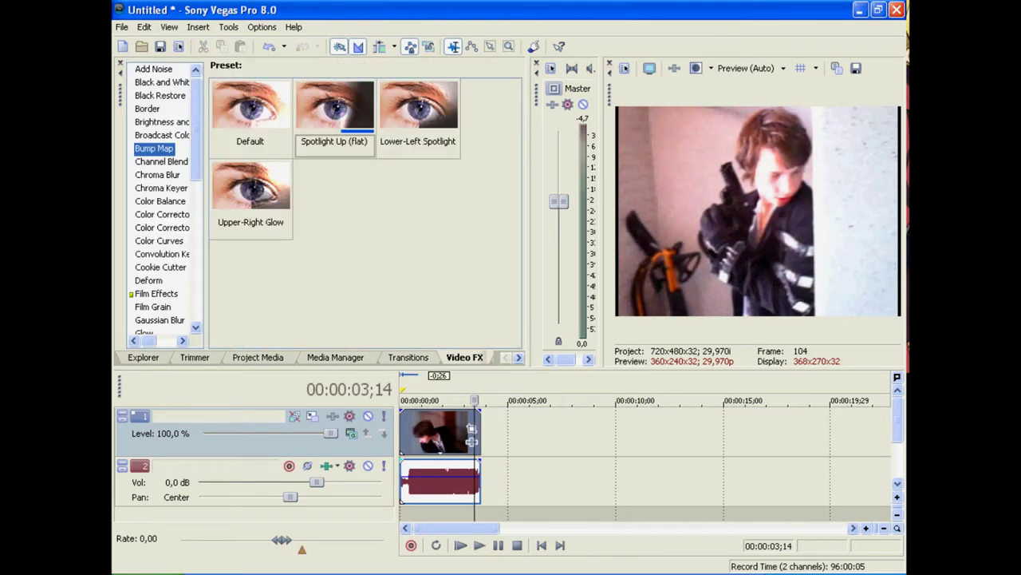
pyautogui.click(162, 122)
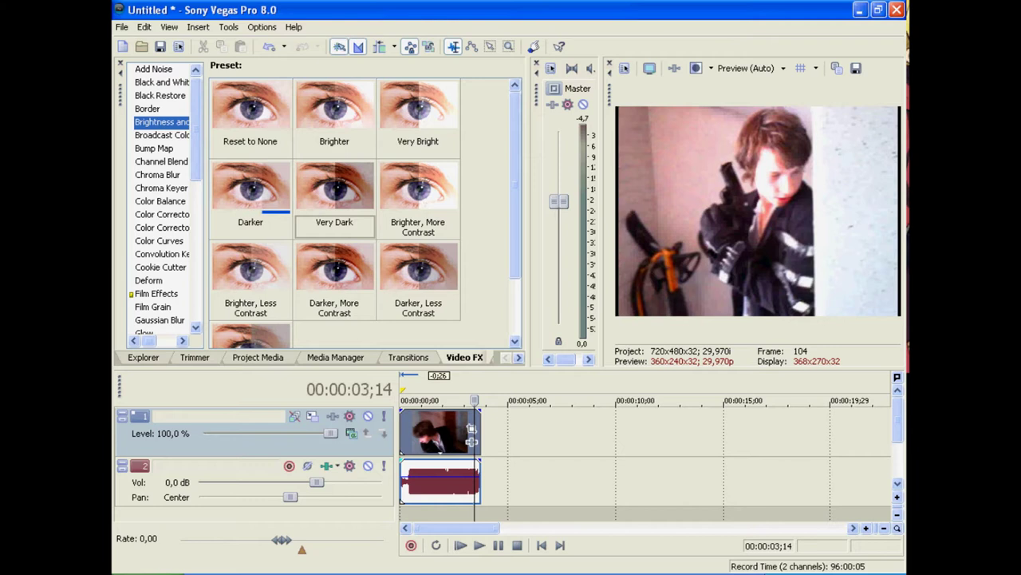
pyautogui.moveTo(251, 192); pyautogui.dragTo(439, 432)
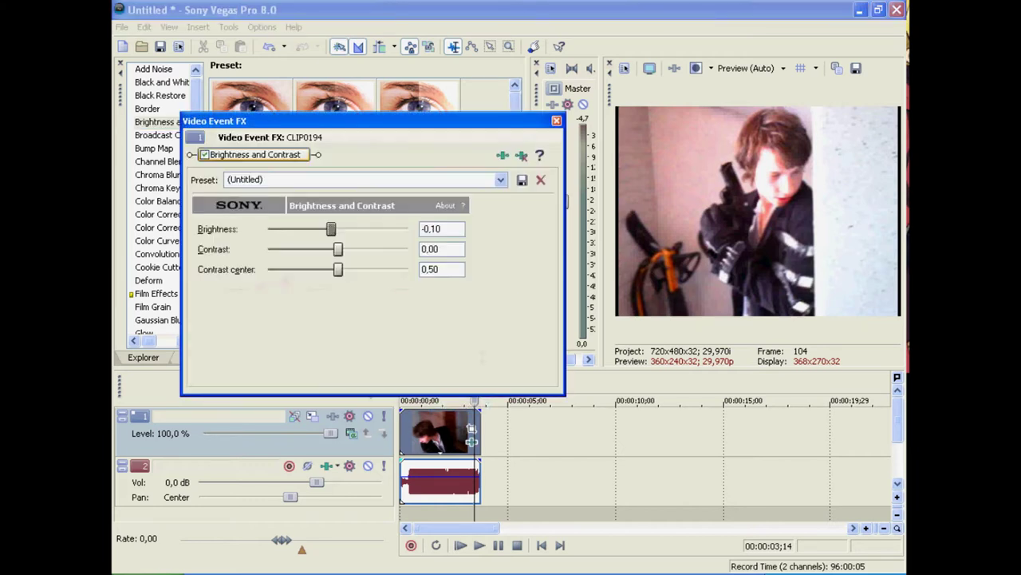
pyautogui.moveTo(331, 229); pyautogui.dragTo(345, 269)
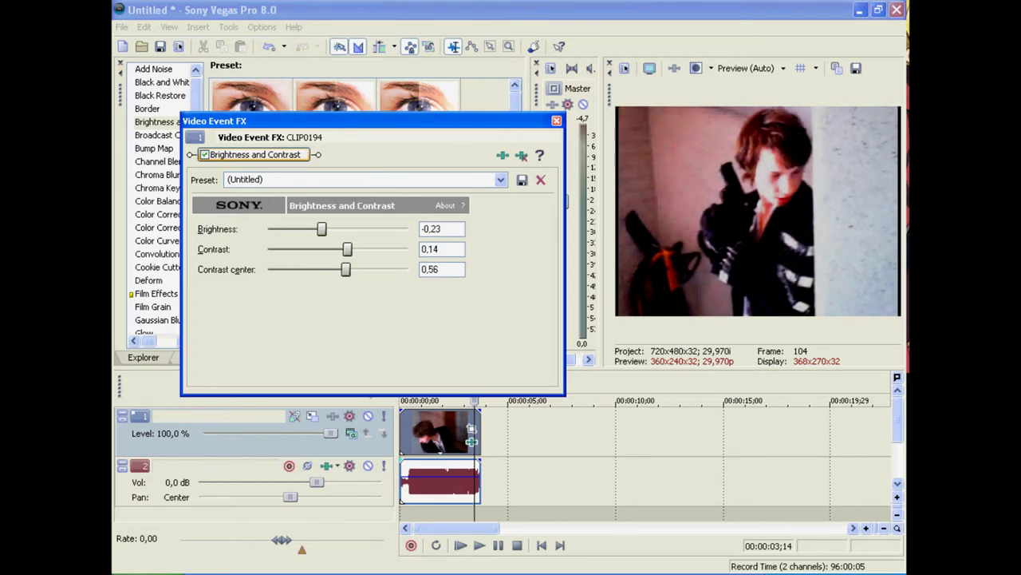
pyautogui.click(556, 120)
# Step: Play the darkened clip, then place an unedited copy of CLIP0194 directly after it and play both for comparison
pyautogui.press('Left')
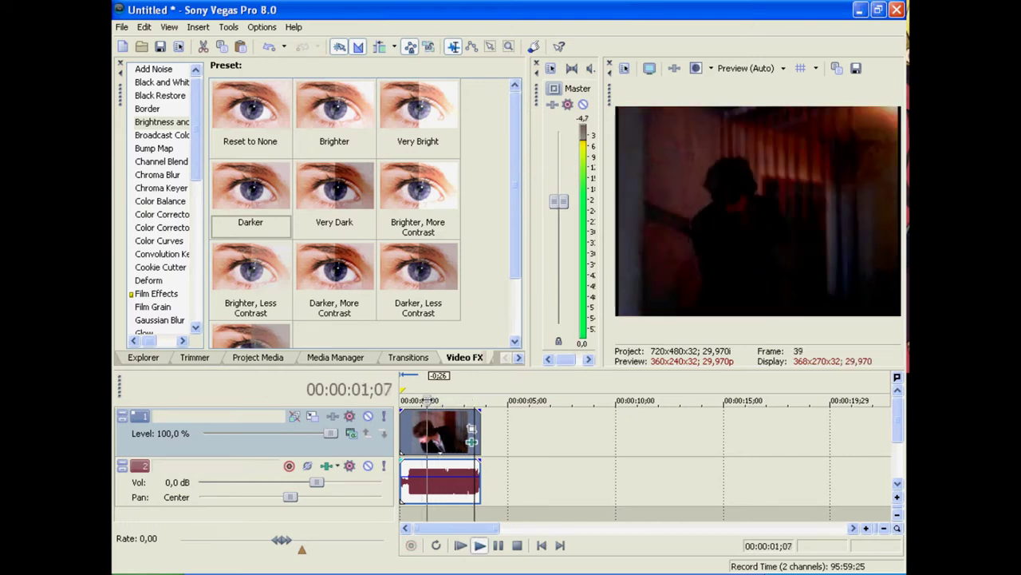
pyautogui.press('space')
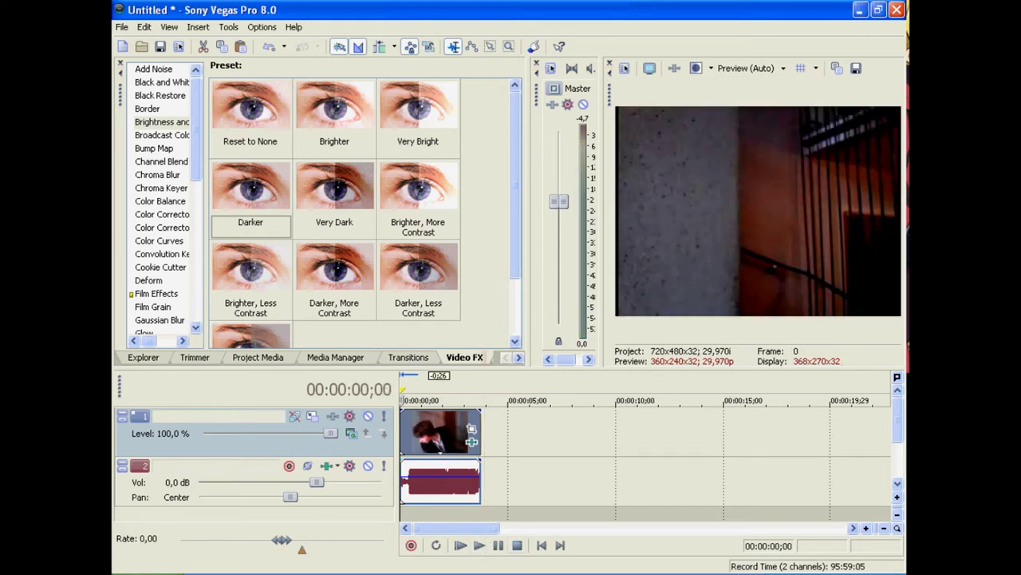
pyautogui.click(143, 357)
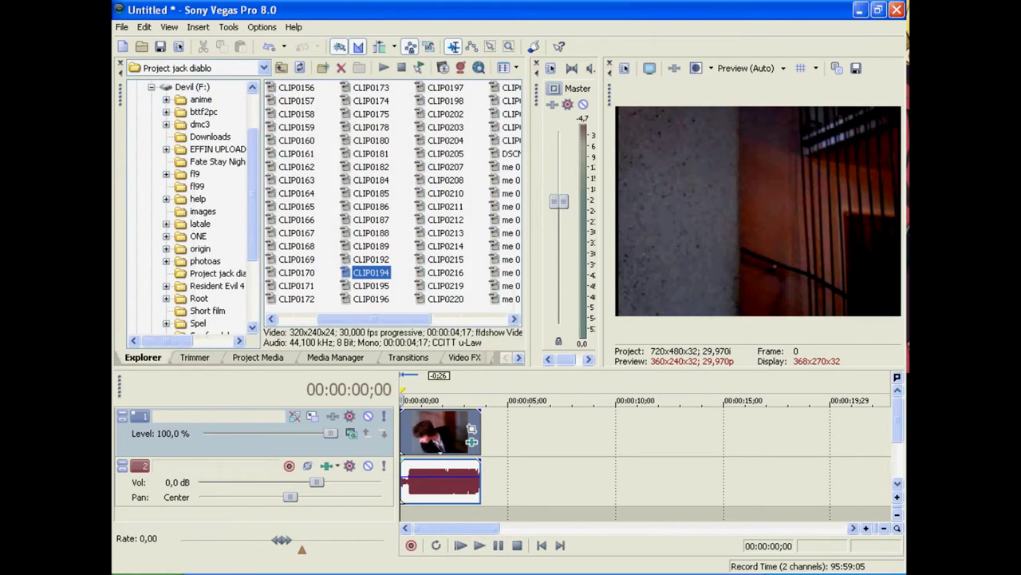
pyautogui.moveTo(371, 273); pyautogui.dragTo(482, 433)
pyautogui.press('space')
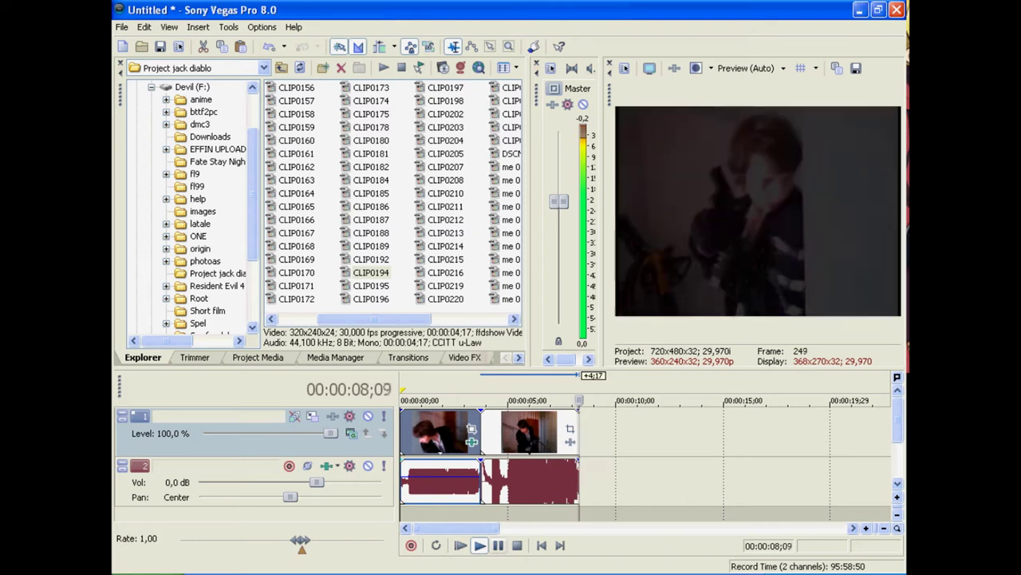
pyautogui.press('Return')
# Step: Delete both the unedited and the darkened CLIP0194 clips from the timeline
pyautogui.click(530, 431)
pyautogui.press('Delete')
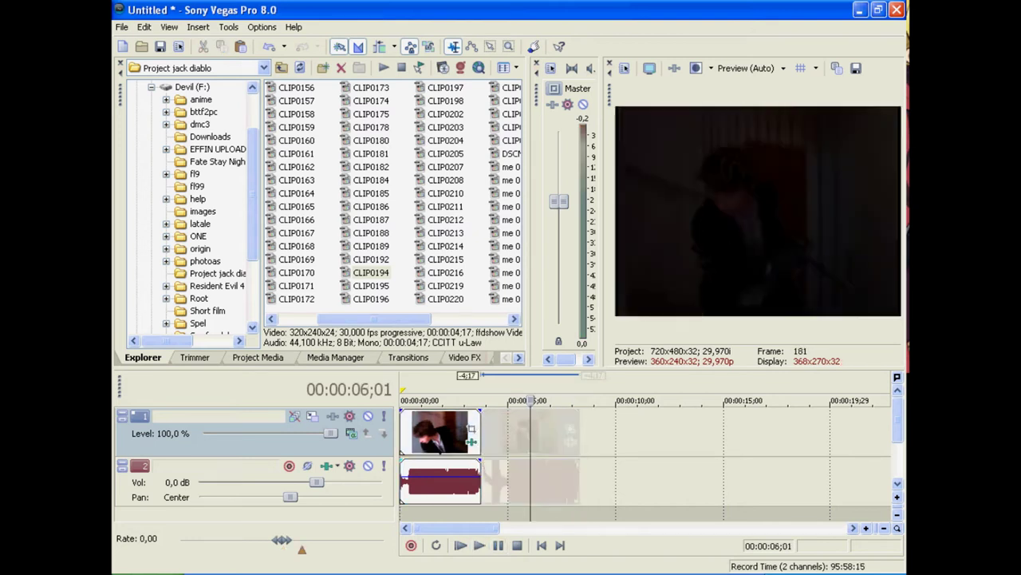
pyautogui.click(445, 431)
pyautogui.moveTo(445, 400); pyautogui.dragTo(407, 400)
pyautogui.click(435, 432)
pyautogui.press('Delete')
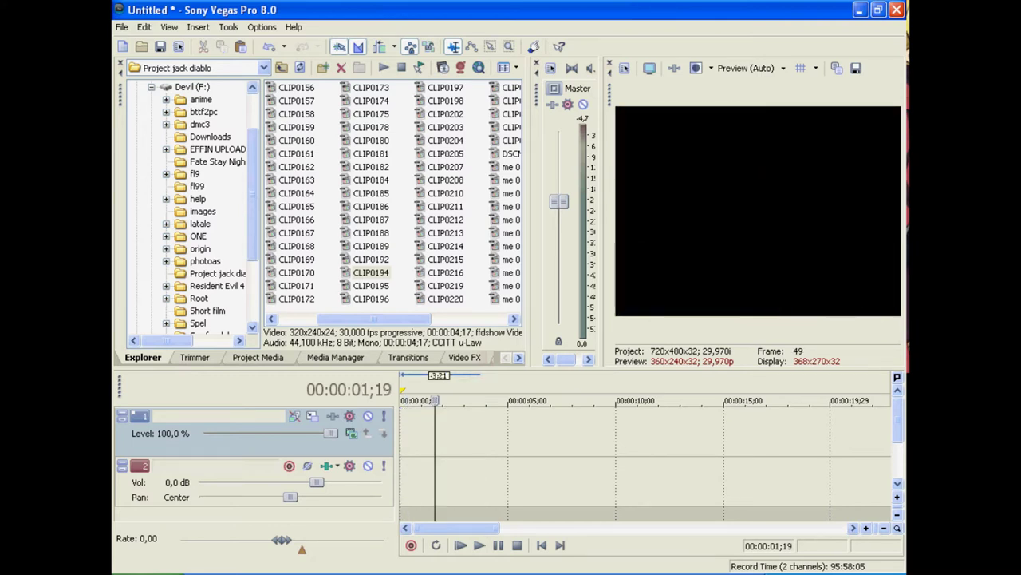
# Step: Place CLIP0210 at the start of the empty timeline and play it from the beginning
pyautogui.moveTo(445, 193); pyautogui.dragTo(401, 432)
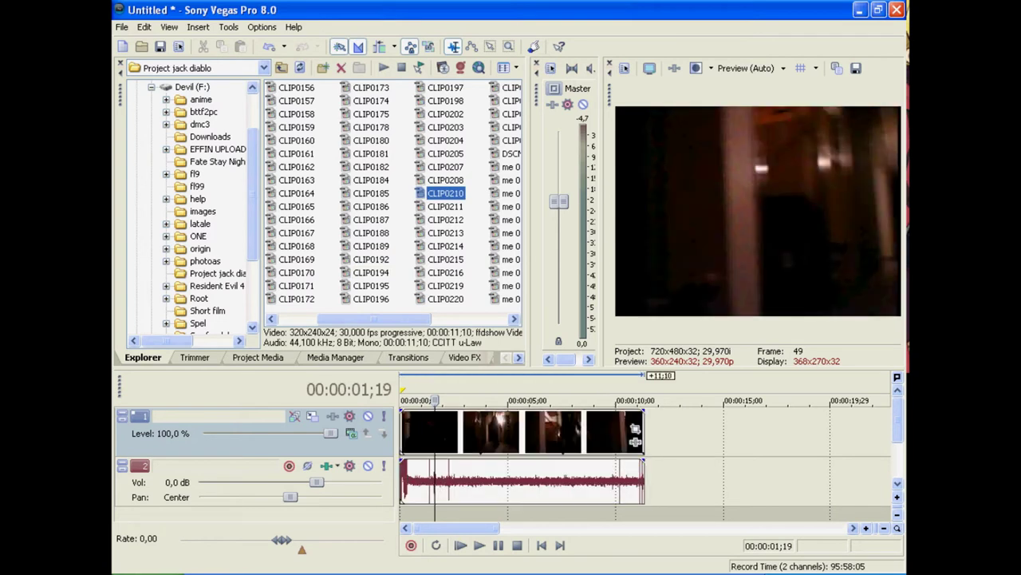
pyautogui.click(401, 400)
pyautogui.press('space')
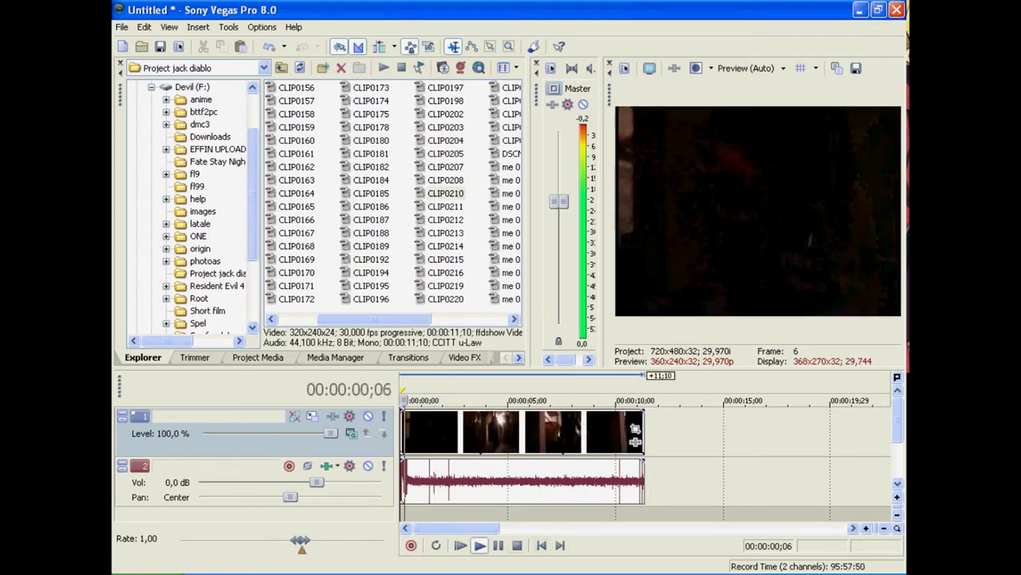
# Step: Trim 20 frames off the start of CLIP0210 and return the playhead to the beginning
pyautogui.press('Return')
pyautogui.moveTo(400, 432)
pyautogui.mouseDown()
pyautogui.moveTo(425, 432)
pyautogui.moveTo(401, 431)
pyautogui.mouseUp()
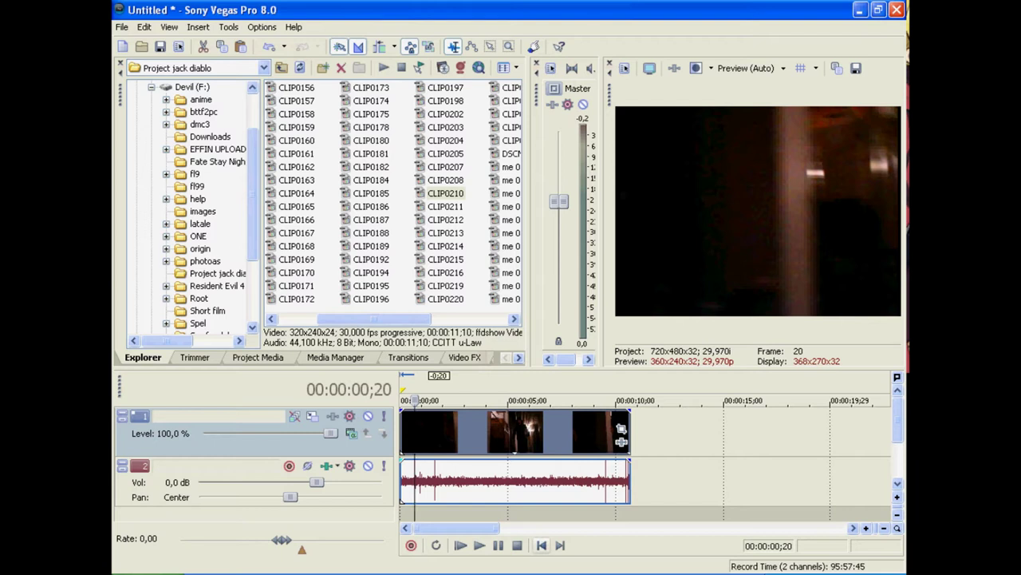
pyautogui.click(542, 546)
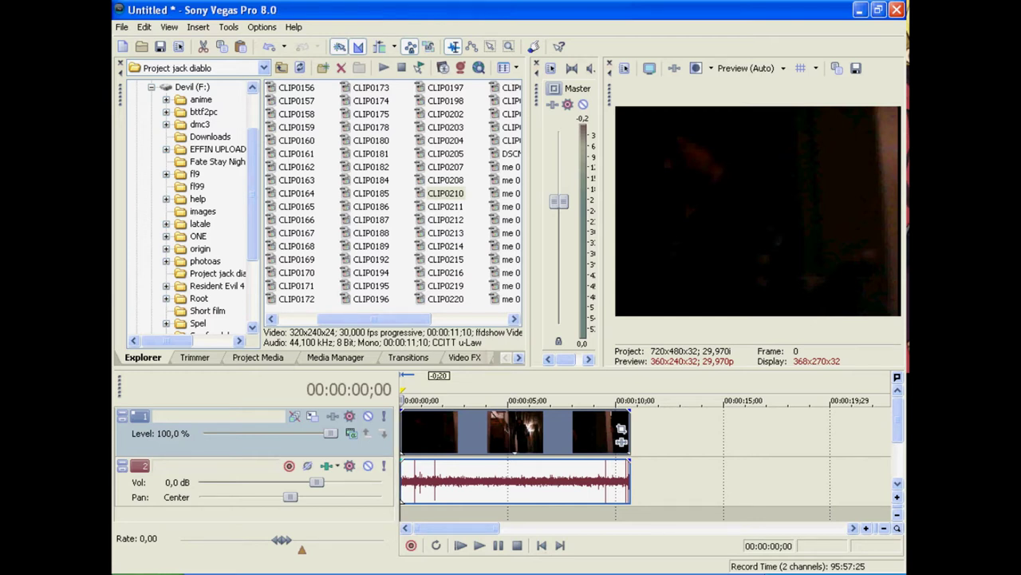
# Step: Apply the Very Dark preset of Brightness and Contrast to CLIP0210, with brightness -0,37, contrast 0,13 and contrast center 0,48
pyautogui.click(464, 358)
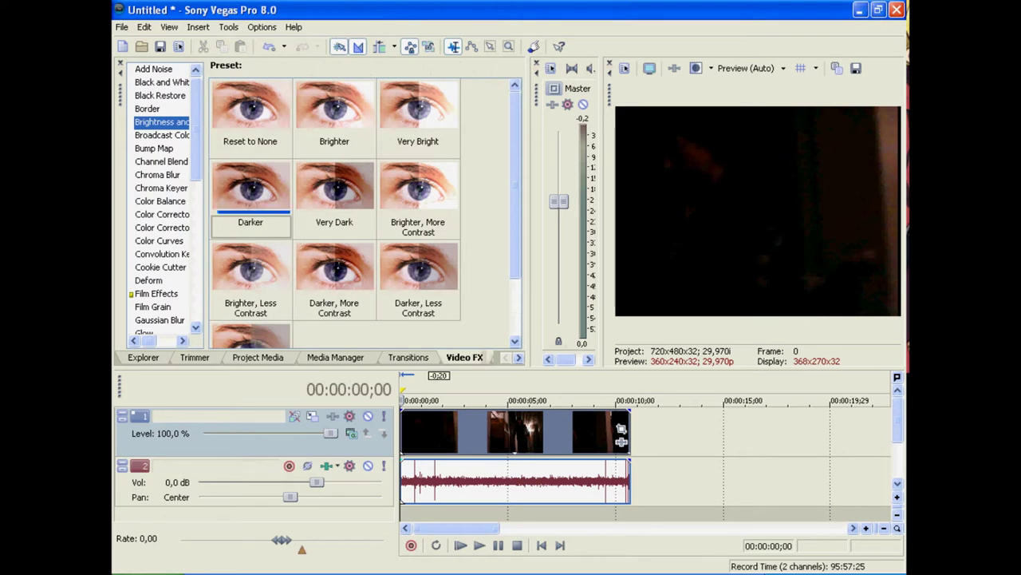
pyautogui.moveTo(334, 191); pyautogui.dragTo(478, 431)
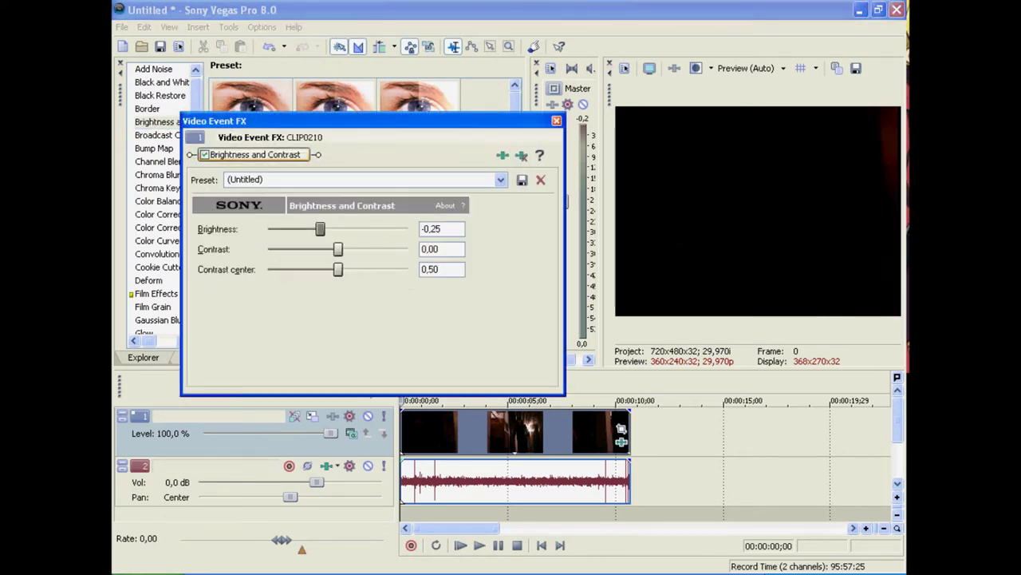
pyautogui.click(479, 546)
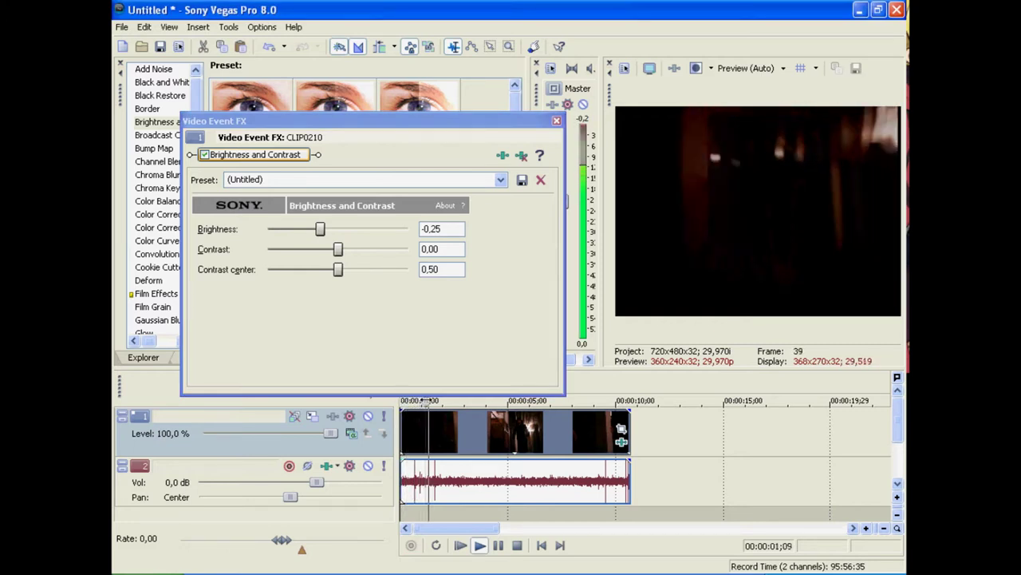
pyautogui.press('space')
pyautogui.moveTo(320, 229); pyautogui.dragTo(349, 249)
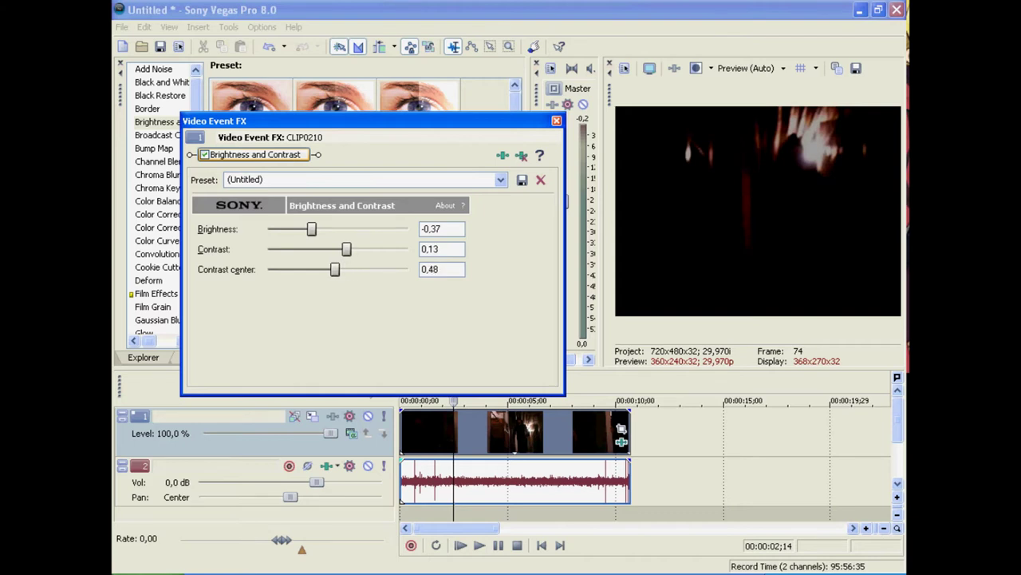
pyautogui.click(556, 121)
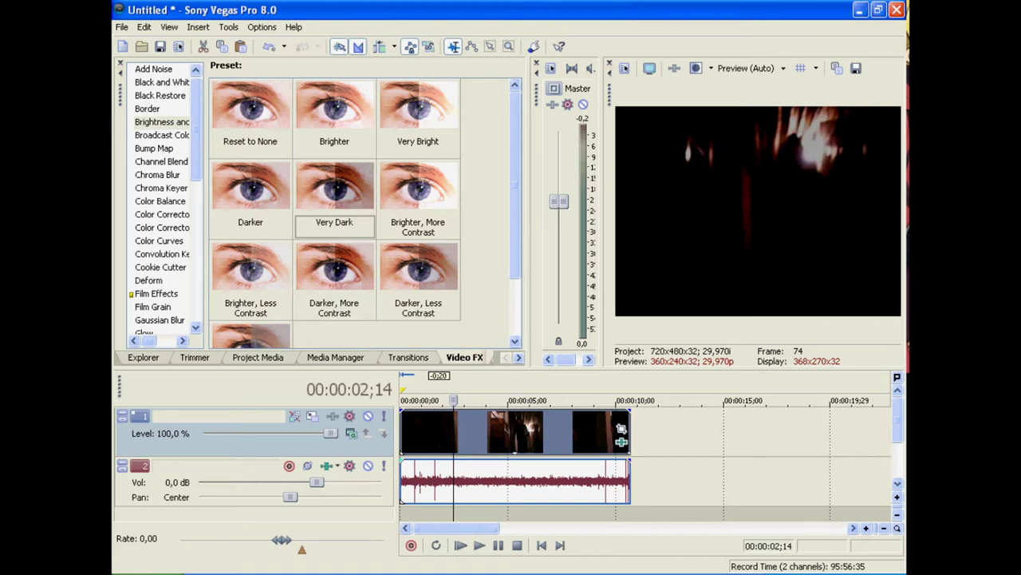
# Step: Mute the audio event of CLIP0210 and play part of the darkened clip
pyautogui.rightClick(408, 479)
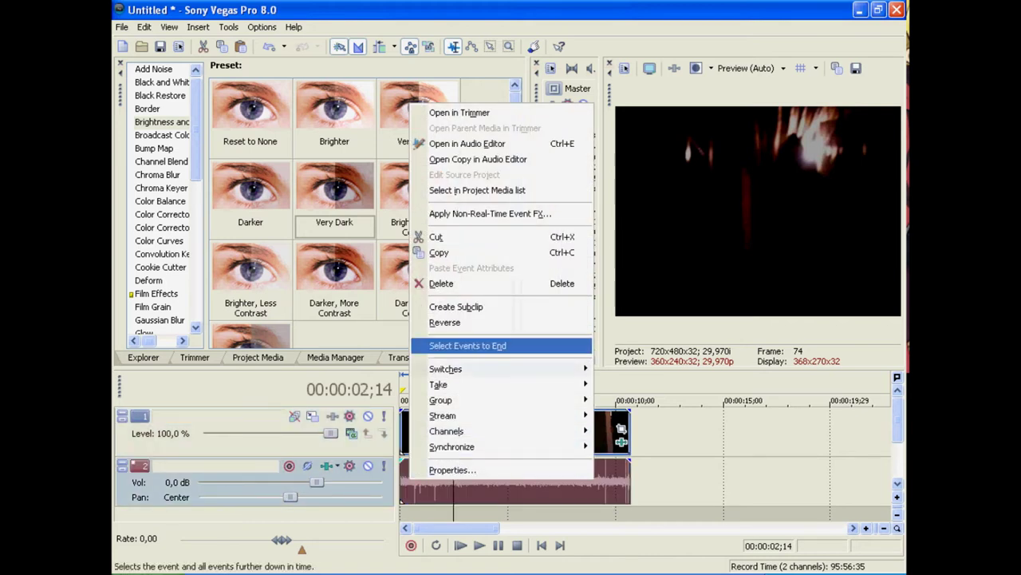
pyautogui.moveTo(445, 369)
pyautogui.click(619, 368)
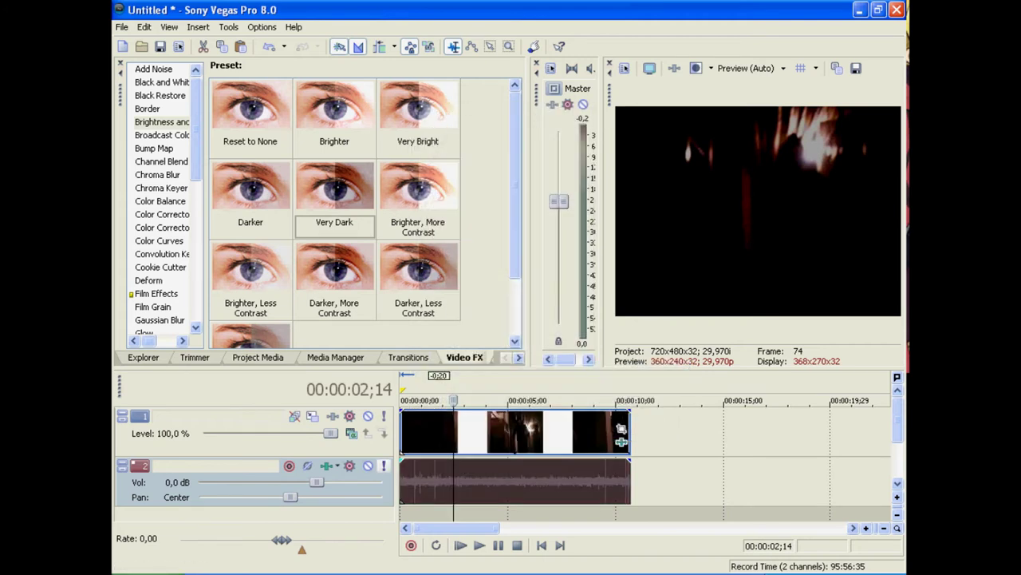
pyautogui.press('space')
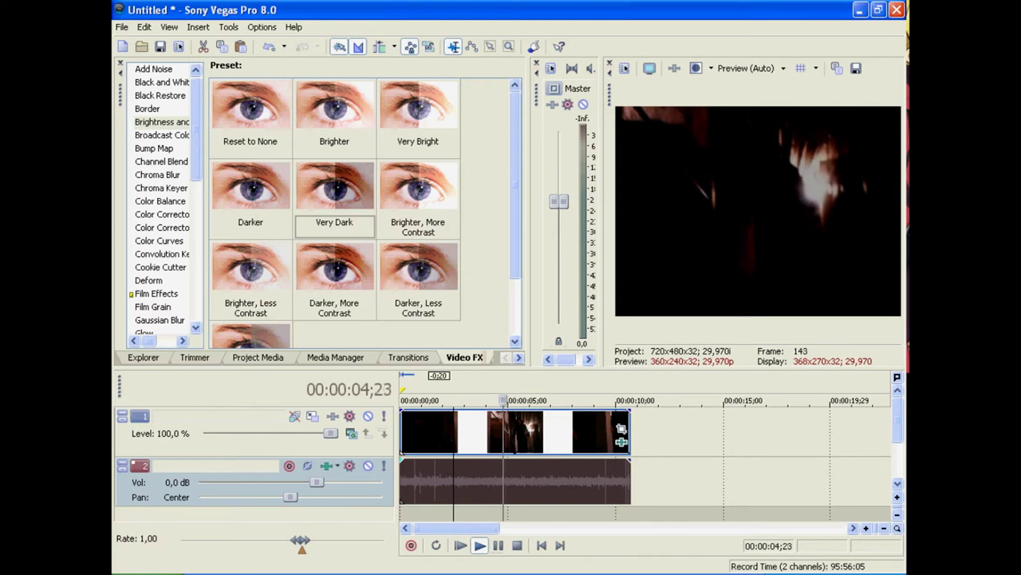
pyautogui.hotkey('shift', 'space')
pyautogui.click(499, 545)
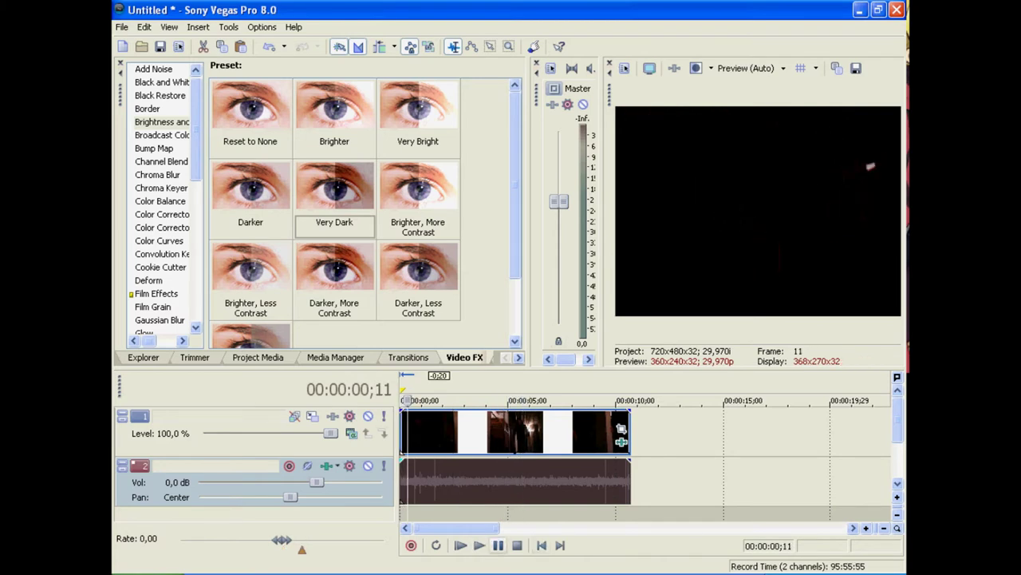
# Step: Add the Bump Map effect with the Upper-Right Glow preset to CLIP0210
pyautogui.click(162, 135)
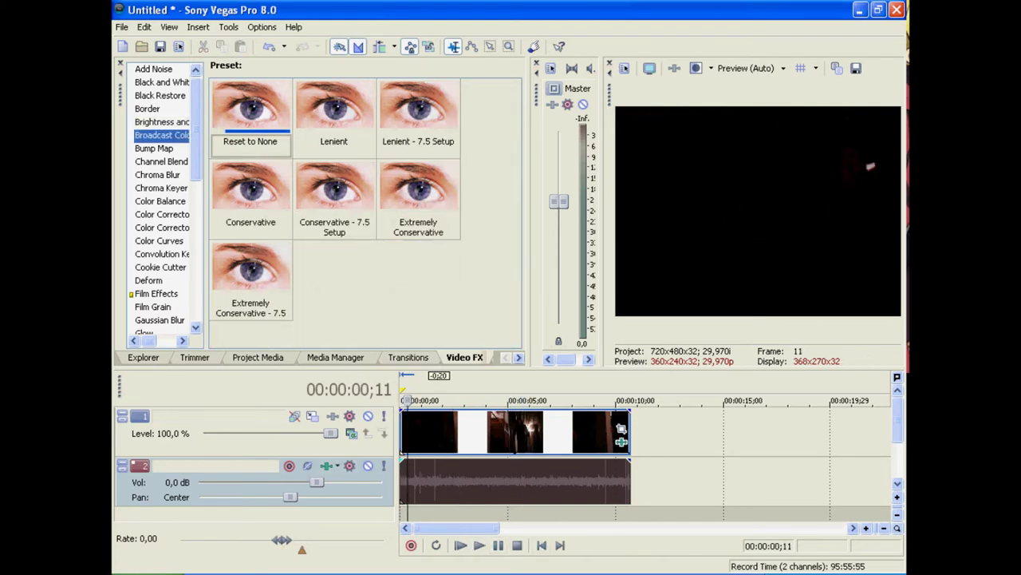
pyautogui.press('space')
pyautogui.press('space')
pyautogui.press('Down')
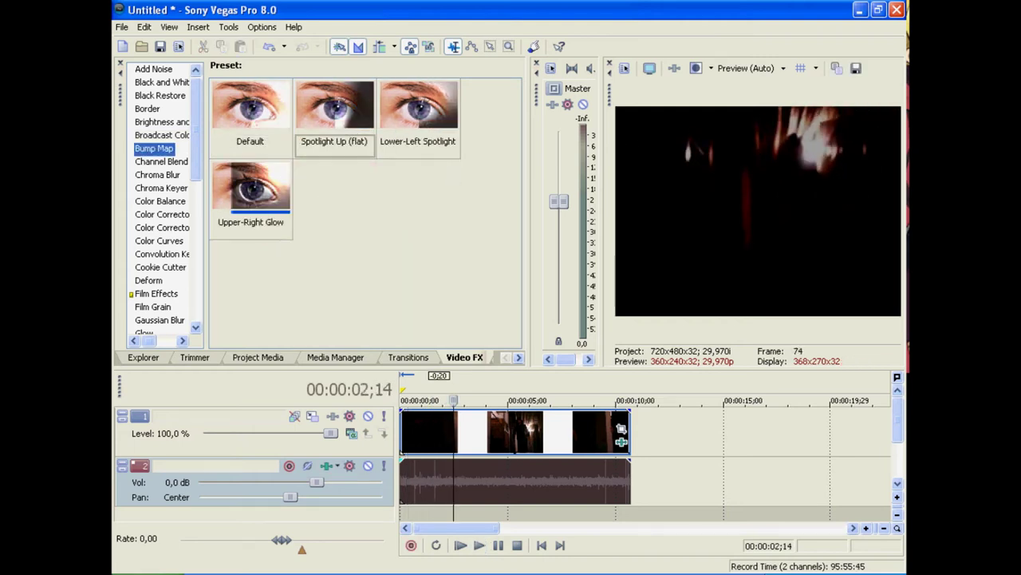
pyautogui.click(252, 191)
pyautogui.moveTo(251, 192); pyautogui.dragTo(511, 432)
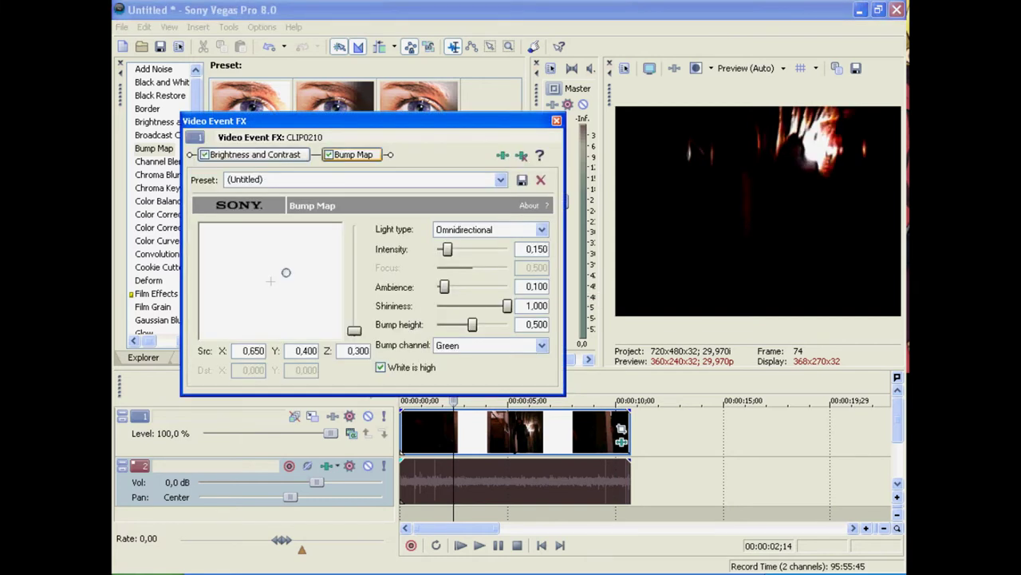
# Step: Set CLIP0210's Bump Map to source 0,734 / 0,390 / 1,098, intensity 0,122, ambience 0,311, shininess 0,555 and bump height 0,000
pyautogui.moveTo(286, 273); pyautogui.dragTo(288, 272)
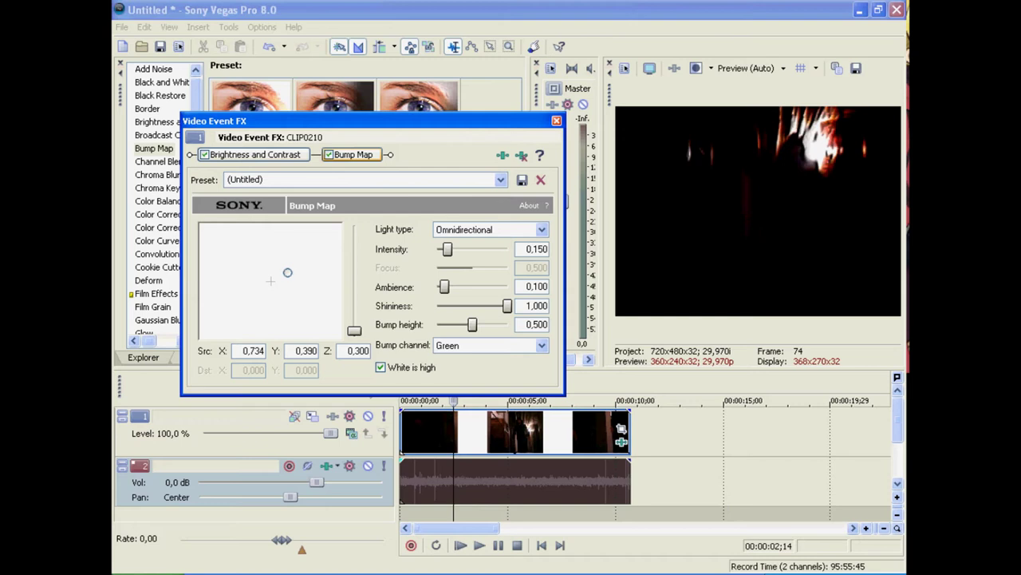
pyautogui.moveTo(506, 305); pyautogui.dragTo(438, 324)
pyautogui.moveTo(444, 287); pyautogui.dragTo(460, 286)
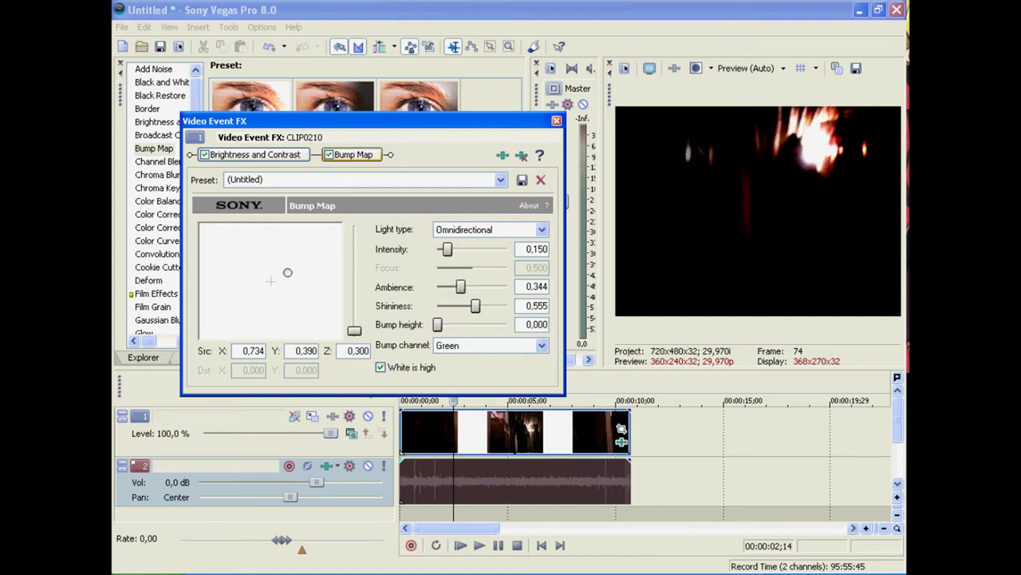
pyautogui.moveTo(451, 249); pyautogui.dragTo(444, 249)
pyautogui.moveTo(354, 330); pyautogui.dragTo(354, 319)
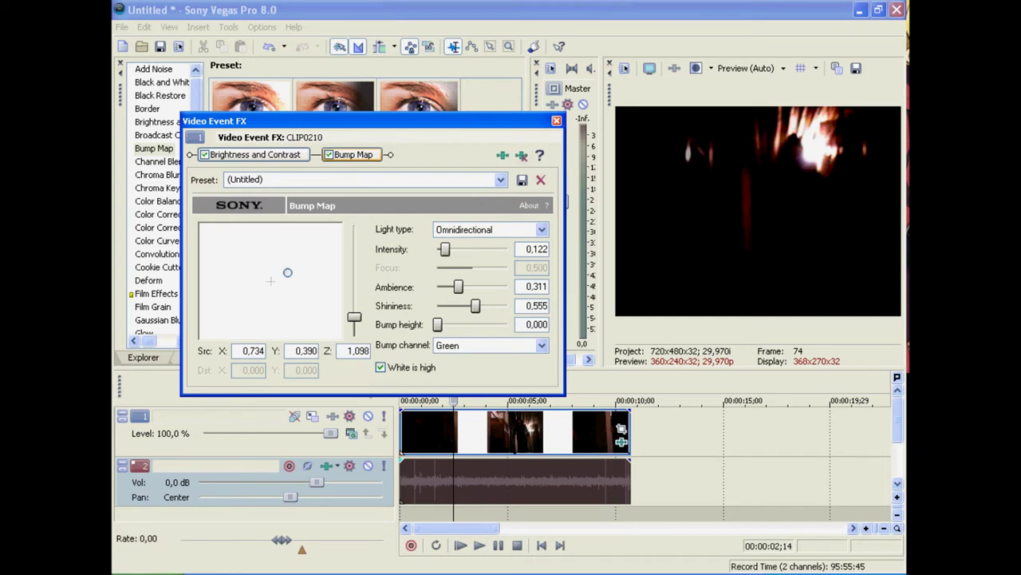
# Step: Close the effect settings and play CLIP0210 from the beginning past its end
pyautogui.click(556, 121)
pyautogui.press('Home')
pyautogui.press('space')
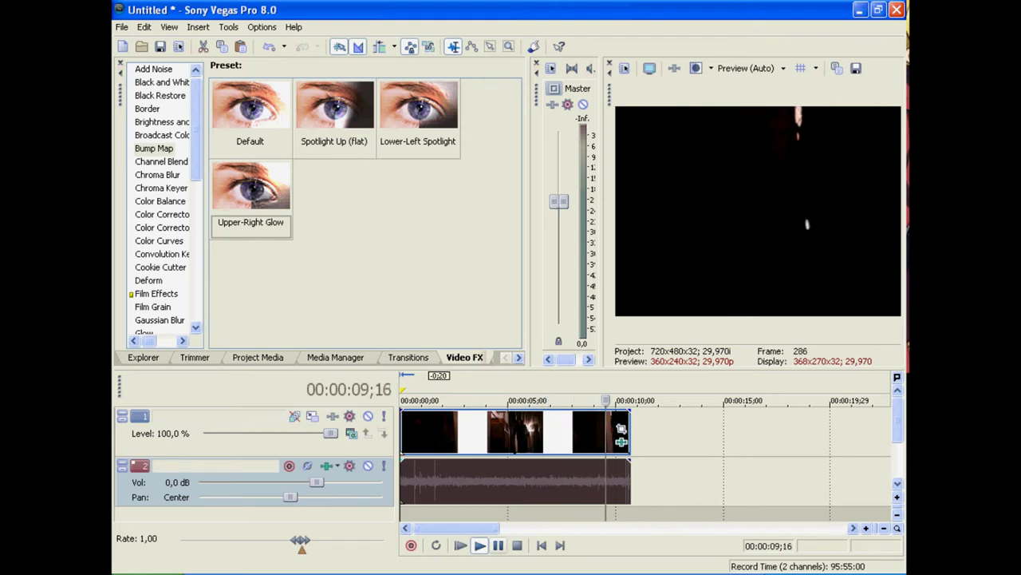
pyautogui.click(498, 545)
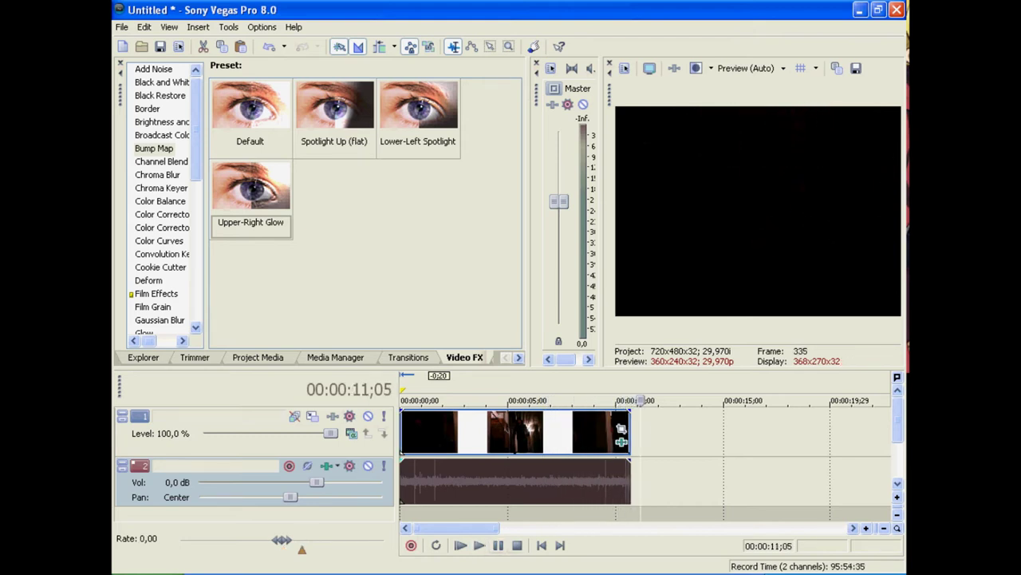
# Step: Try placing a second copy of CLIP0210 directly after the darkened clip and play the project from the start
pyautogui.click(144, 358)
pyautogui.moveTo(451, 193); pyautogui.dragTo(632, 433)
pyautogui.click(542, 545)
pyautogui.hotkey('ctrl', 'Home')
pyautogui.press('space')
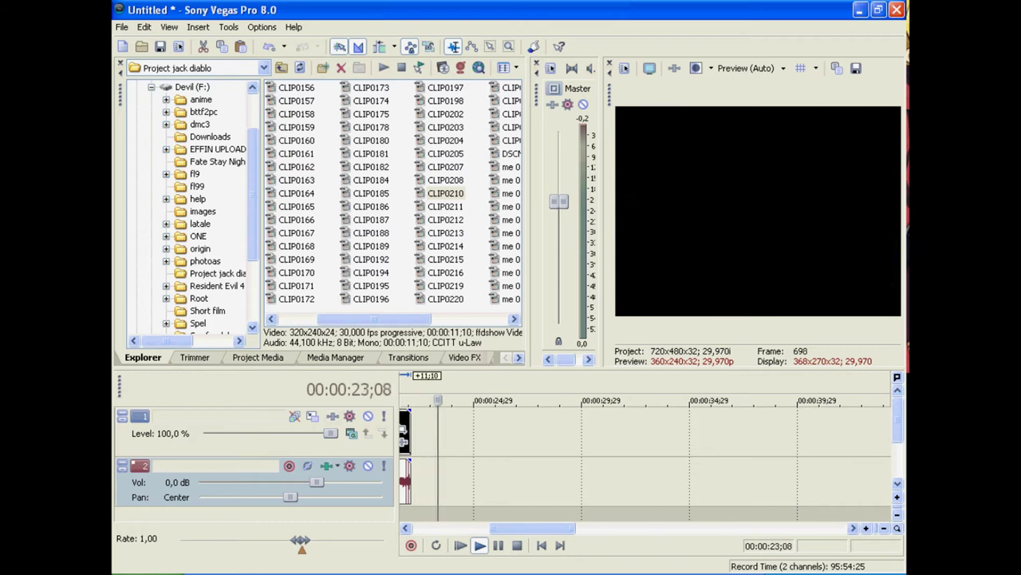
pyautogui.click(542, 546)
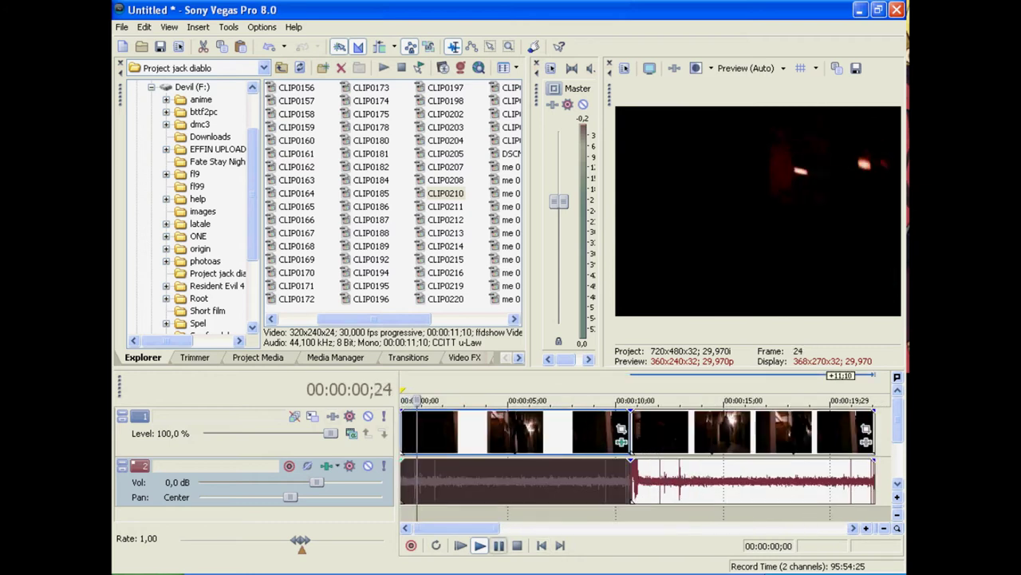
pyautogui.click(497, 545)
pyautogui.click(654, 432)
pyautogui.press('Delete')
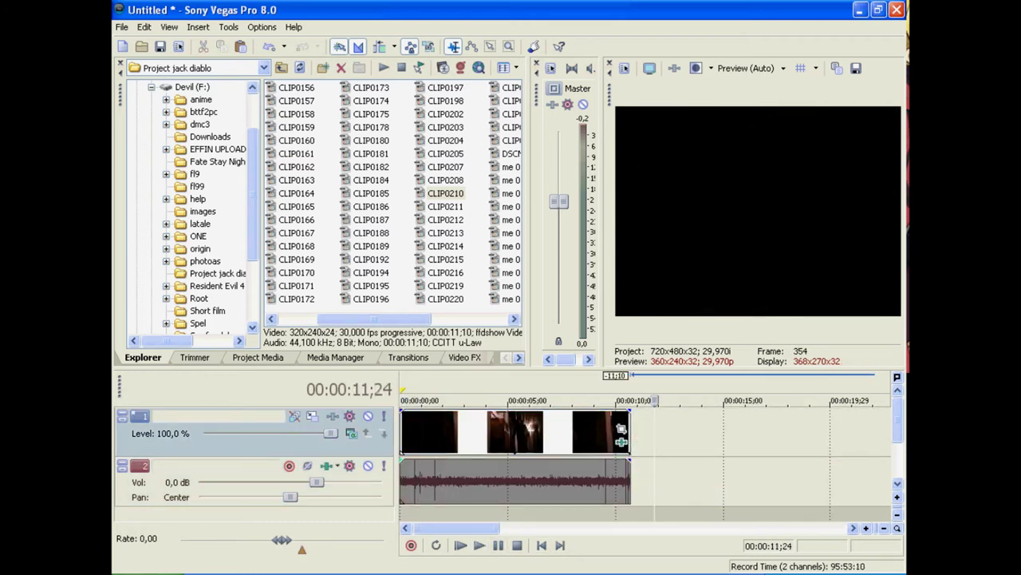
# Step: Review the end of CLIP0210 and select its closing section from 00:00:08;23 to 00:00:10;21
pyautogui.click(607, 432)
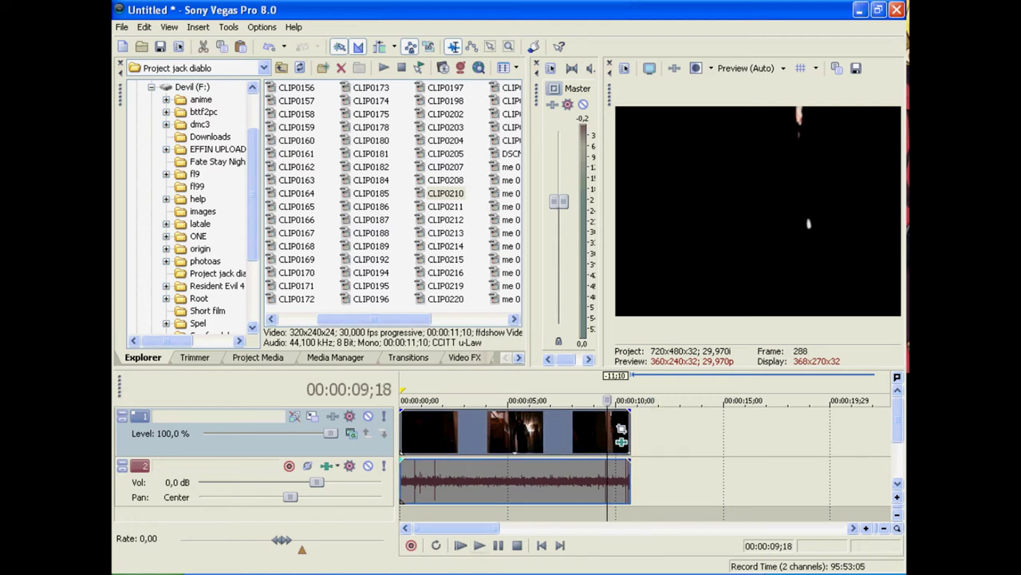
pyautogui.press('space')
pyautogui.moveTo(624, 400); pyautogui.dragTo(569, 400)
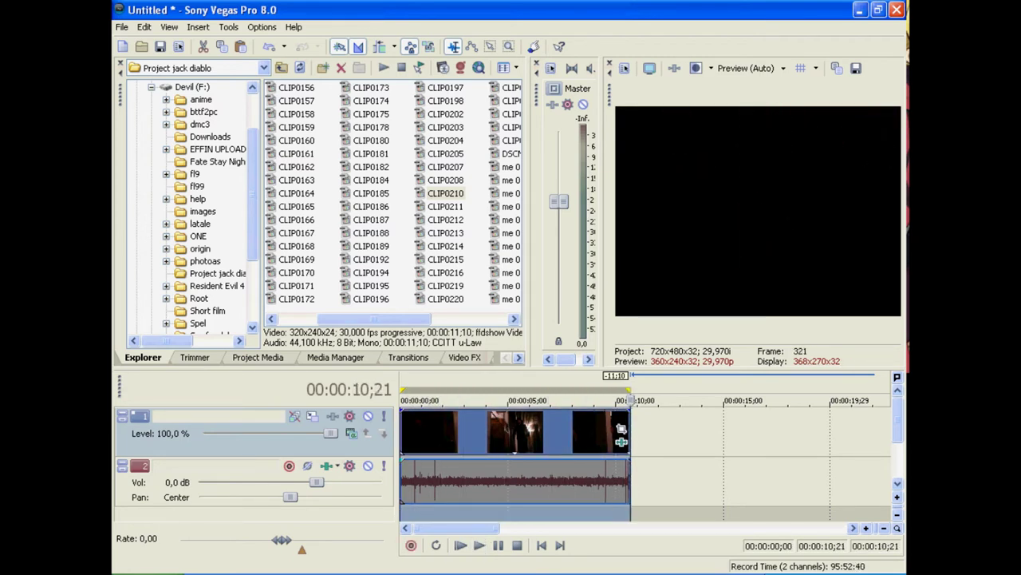
pyautogui.moveTo(402, 390); pyautogui.dragTo(609, 391)
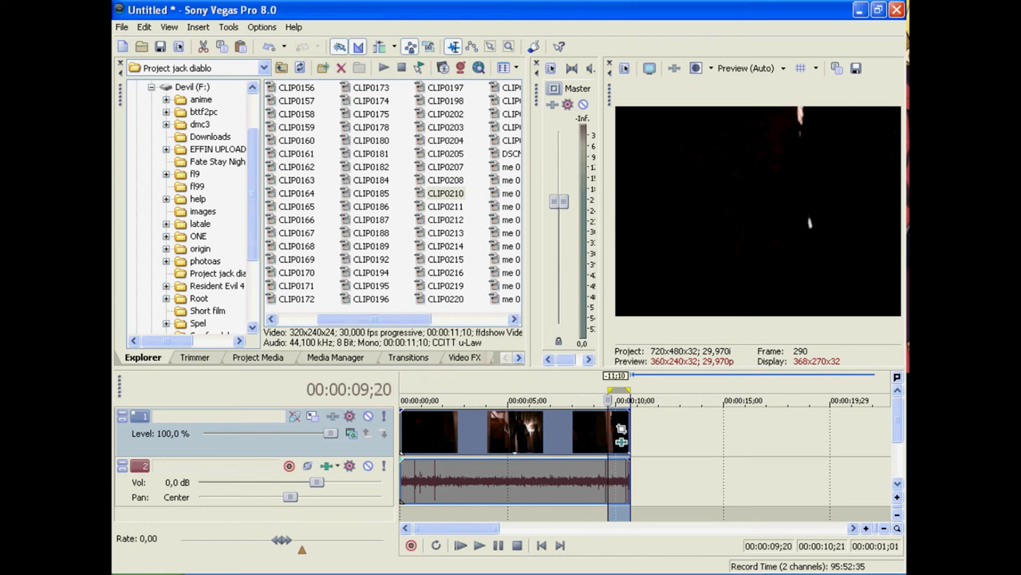
pyautogui.press('j')
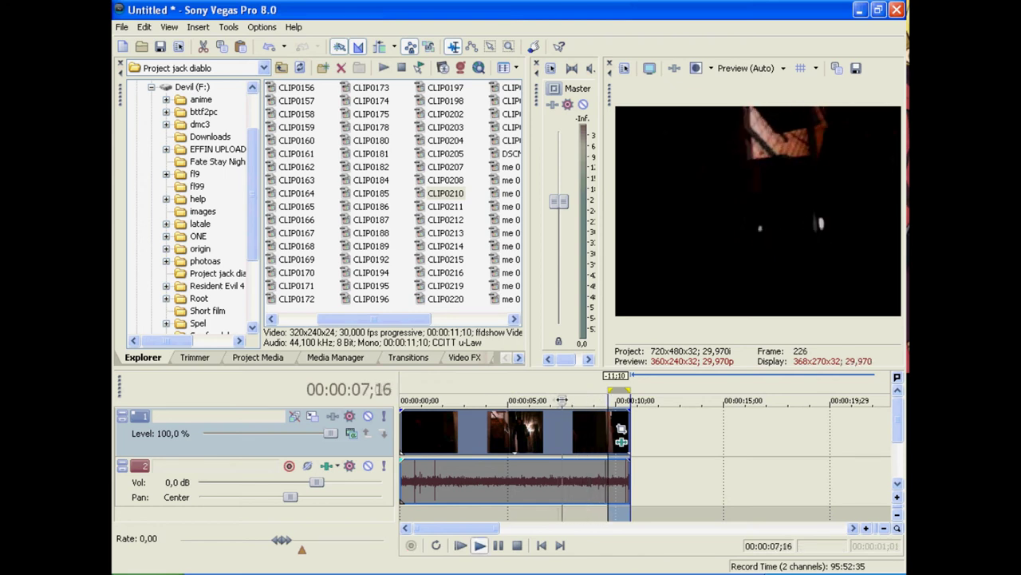
pyautogui.moveTo(557, 400); pyautogui.dragTo(594, 400)
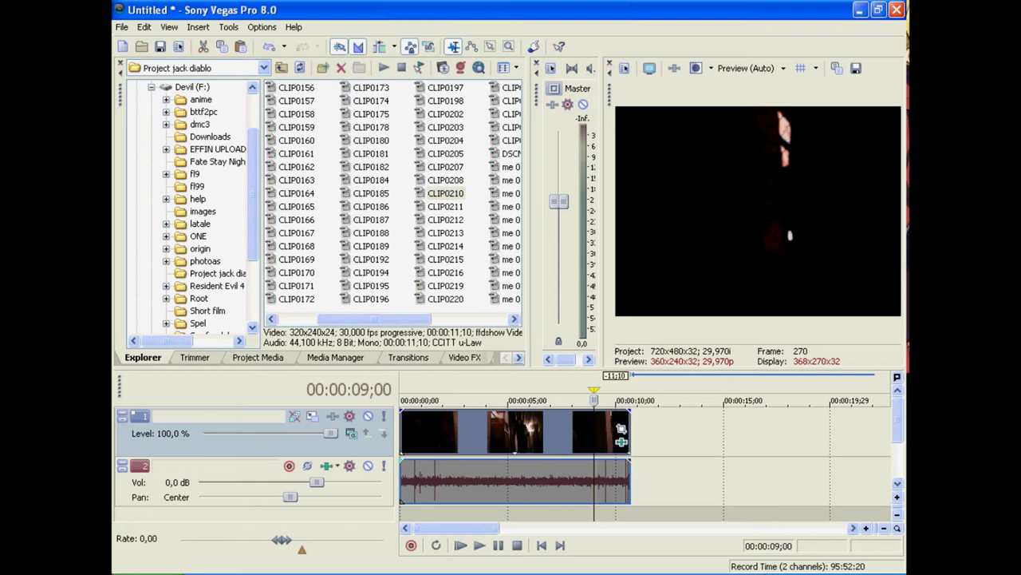
pyautogui.moveTo(593, 400); pyautogui.dragTo(599, 400)
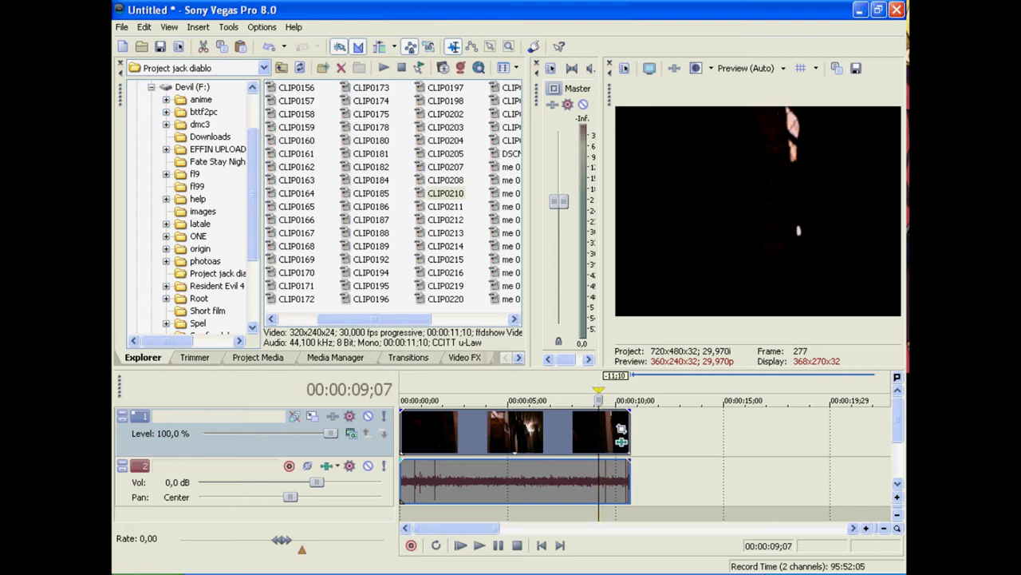
pyautogui.moveTo(598, 390); pyautogui.dragTo(625, 390)
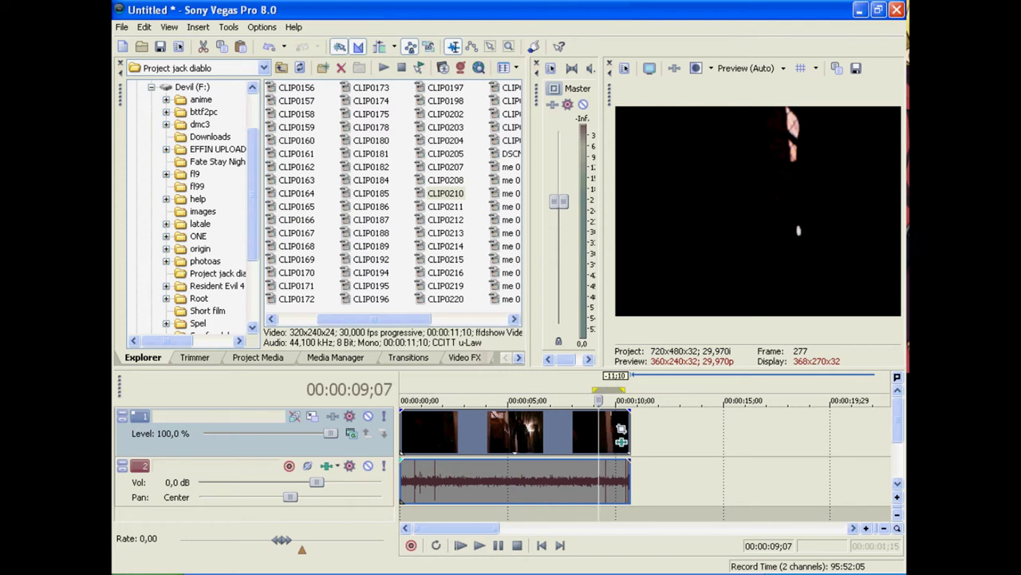
pyautogui.moveTo(620, 390); pyautogui.dragTo(591, 391)
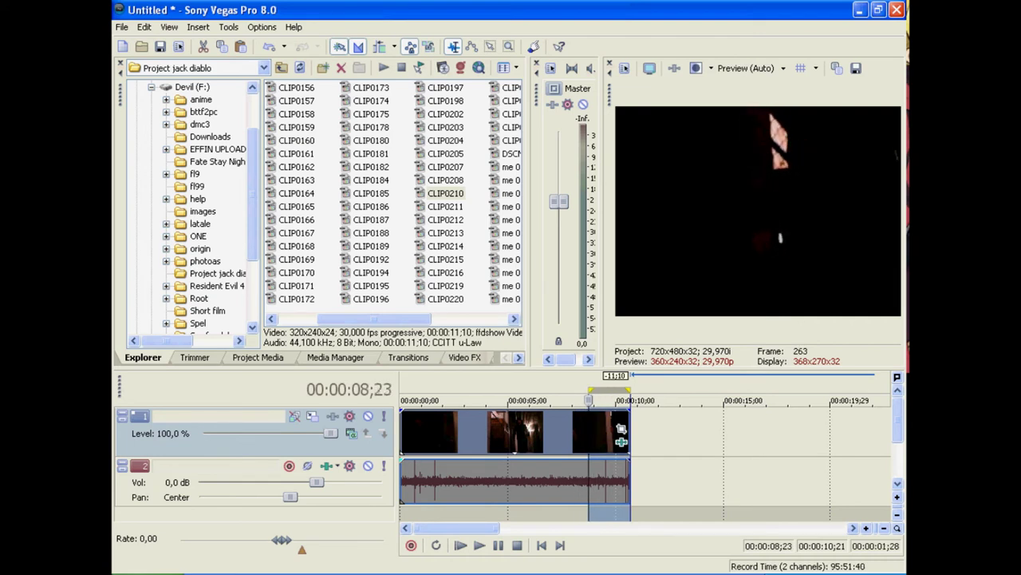
# Step: Cut the selected closing section of CLIP0210 and paste it back at 00:00:08;23 as a separate event
pyautogui.moveTo(621, 435); pyautogui.dragTo(579, 435)
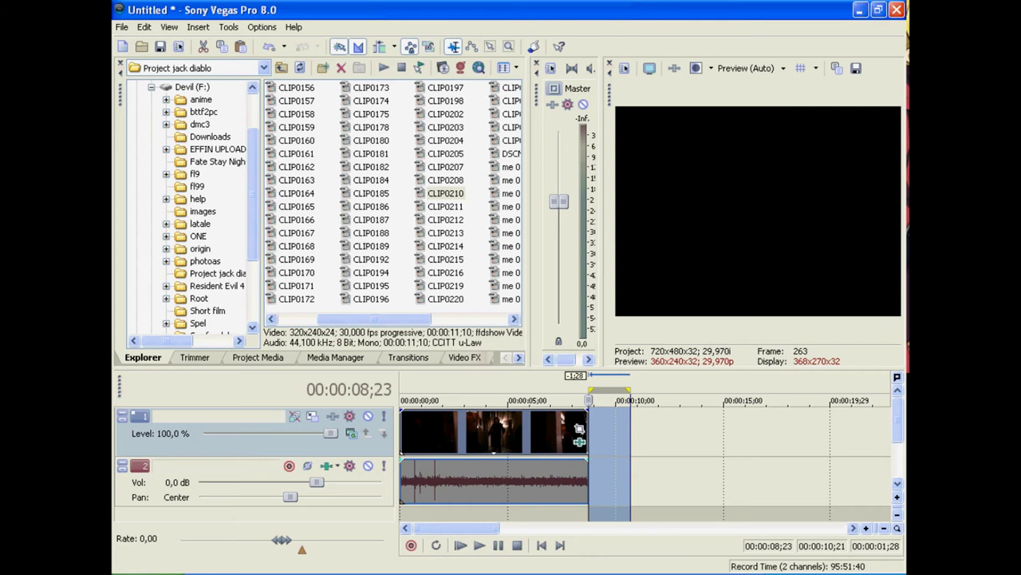
pyautogui.moveTo(580, 435); pyautogui.dragTo(621, 435)
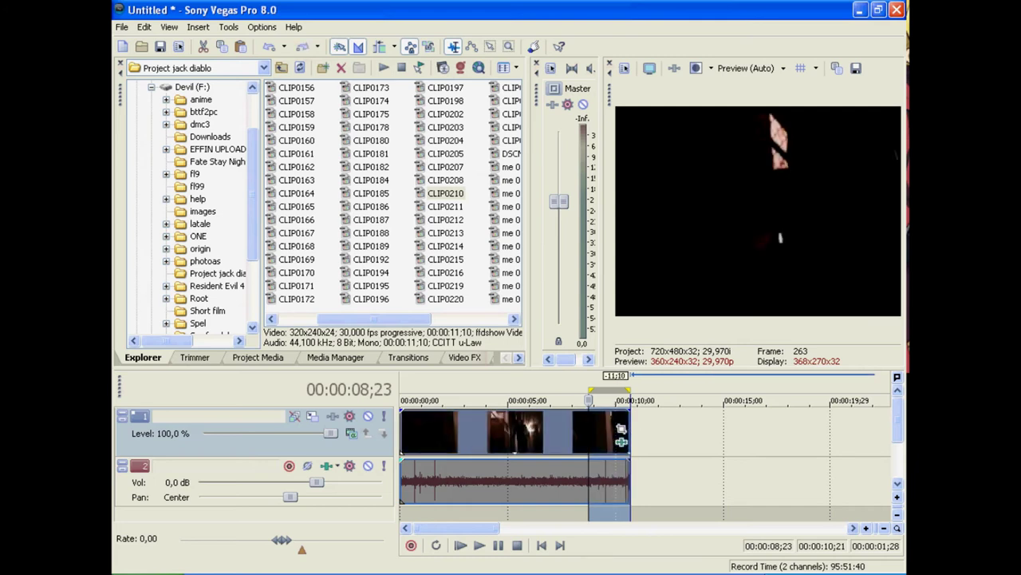
pyautogui.rightClick(621, 435)
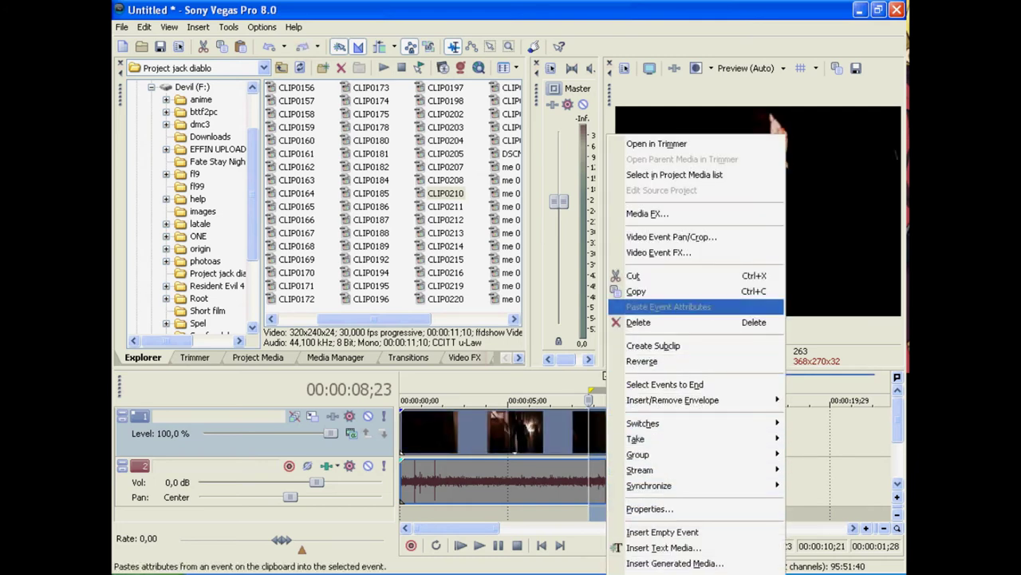
pyautogui.click(633, 275)
pyautogui.moveTo(631, 389); pyautogui.dragTo(589, 389)
pyautogui.rightClick(628, 430)
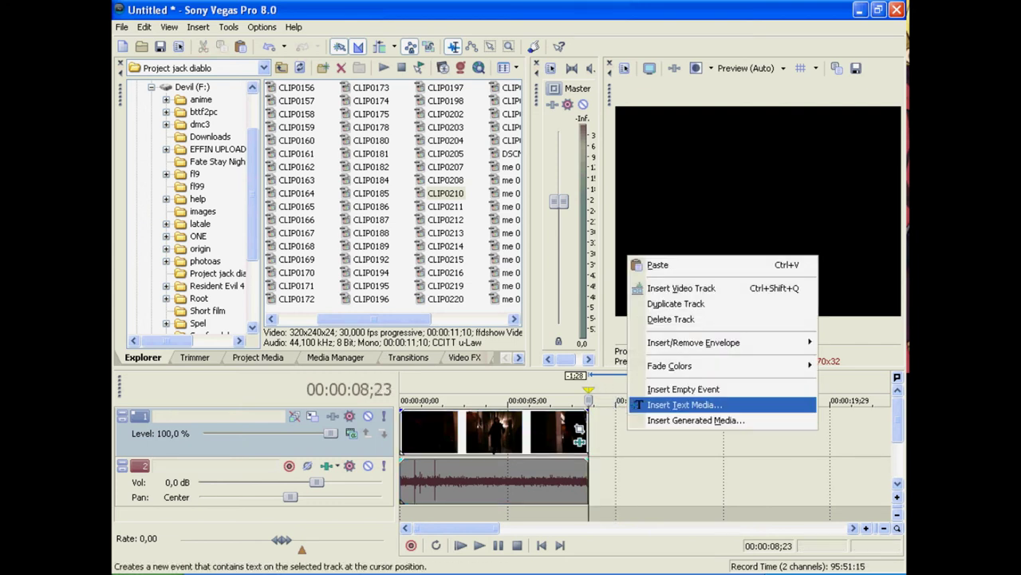
pyautogui.click(660, 264)
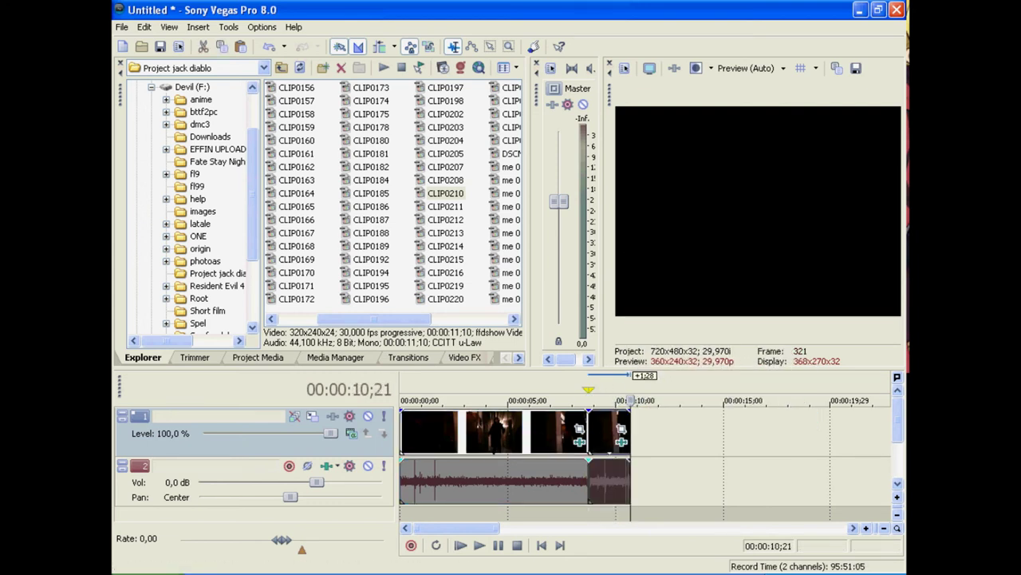
# Step: Add another Bump Map effect with the Upper-Right Glow preset to the separate closing section, with the playhead at 00:00:09;07
pyautogui.click(599, 481)
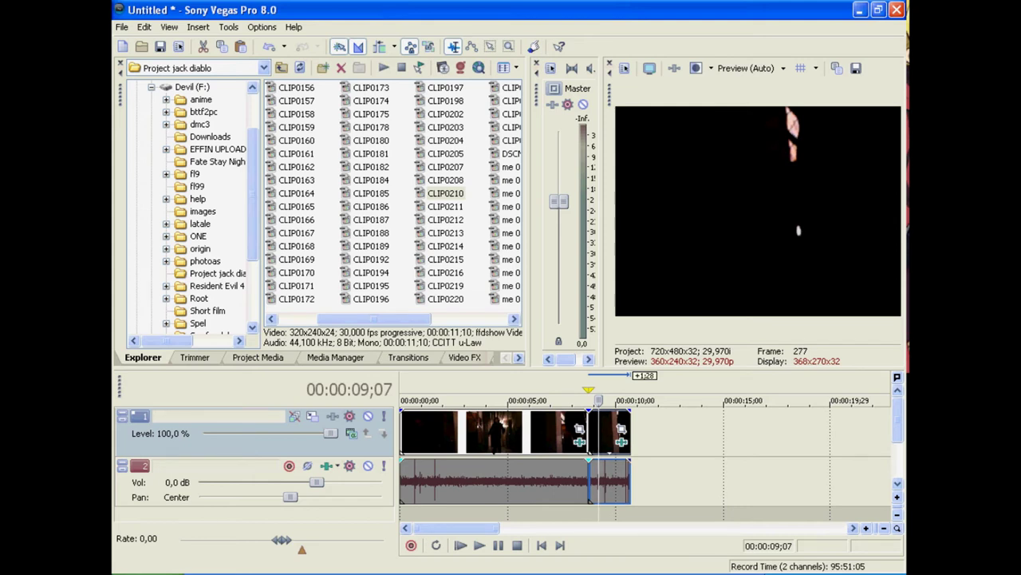
pyautogui.click(465, 358)
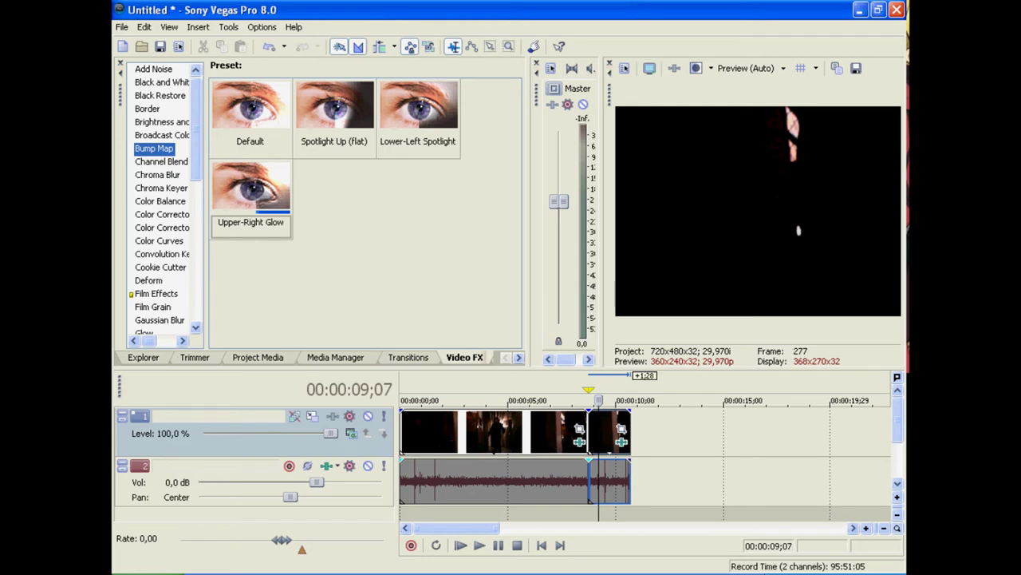
pyautogui.click(252, 192)
pyautogui.moveTo(251, 191); pyautogui.dragTo(608, 433)
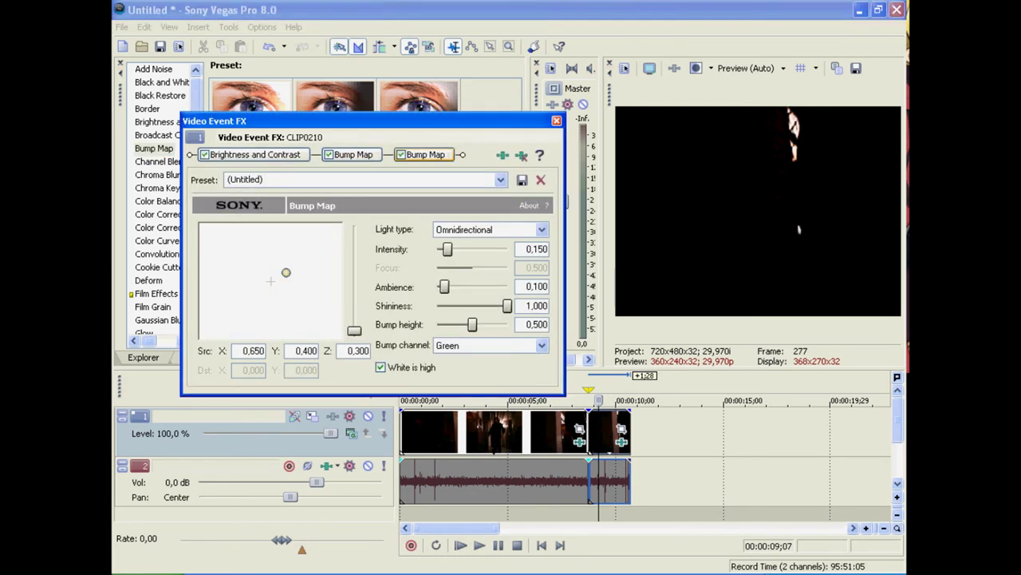
# Step: Set the second Bump Map's intensity to 1,000, ambience to 0,844, shininess to 0,888 and bump height to 0,955, and shift its light source outward
pyautogui.moveTo(473, 325); pyautogui.dragTo(508, 325)
pyautogui.moveTo(445, 287); pyautogui.dragTo(496, 287)
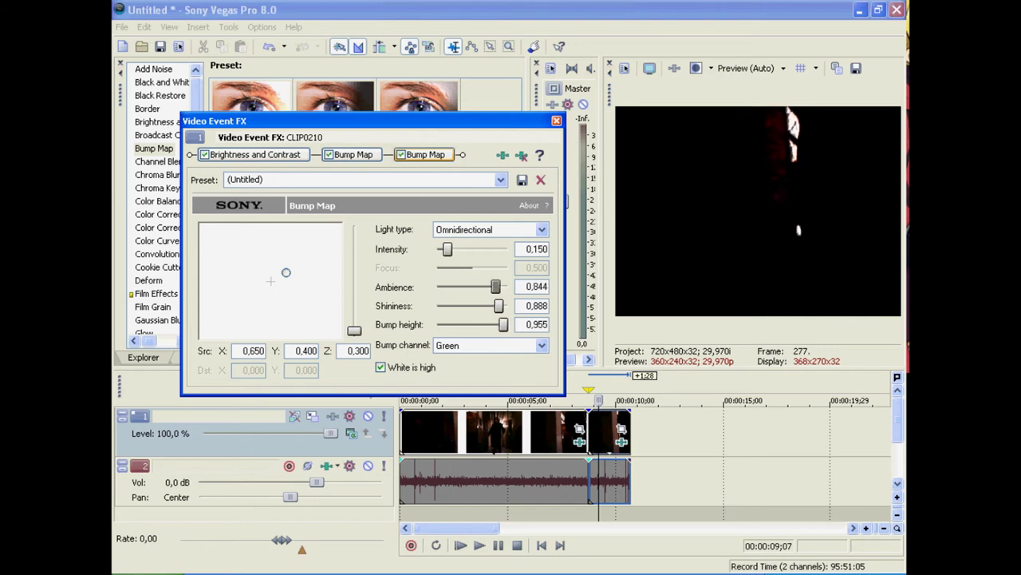
pyautogui.moveTo(446, 249); pyautogui.dragTo(507, 249)
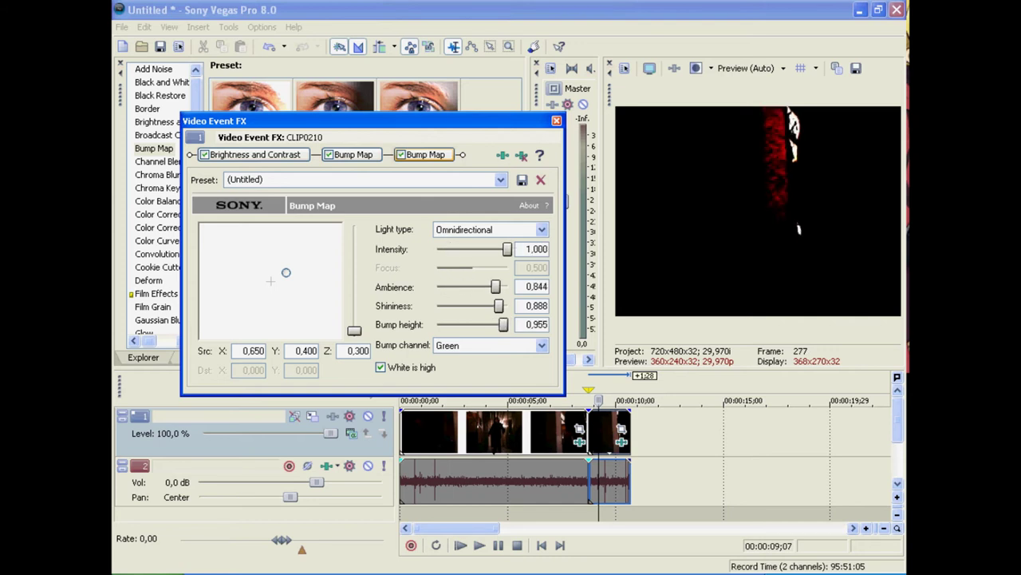
pyautogui.moveTo(286, 272); pyautogui.dragTo(321, 266)
pyautogui.click(557, 120)
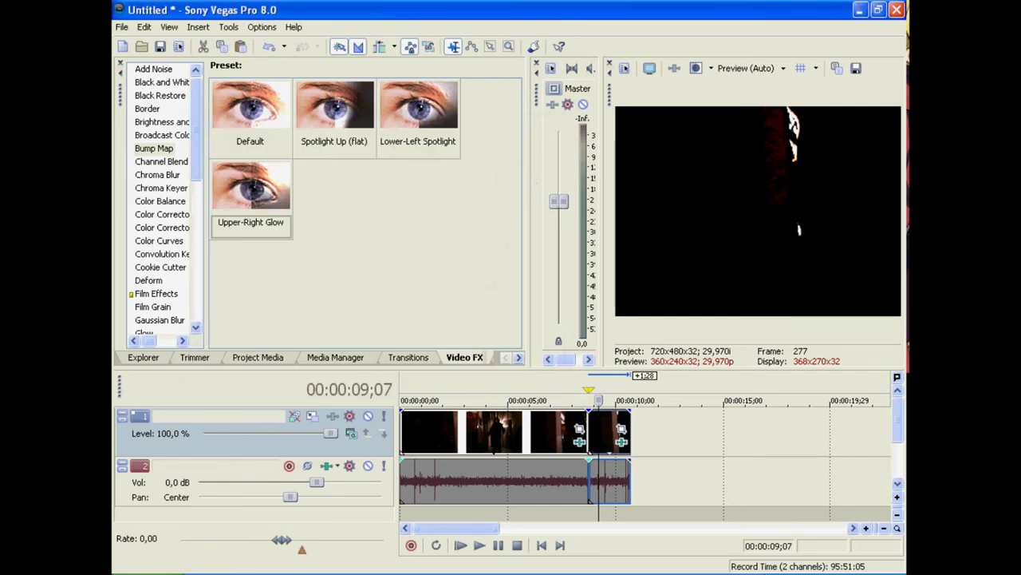
# Step: Delete the separate closing section and add CLIP0210 again after the shortened clip
pyautogui.moveTo(608, 435); pyautogui.dragTo(628, 435)
pyautogui.click(629, 435)
pyautogui.press('Delete')
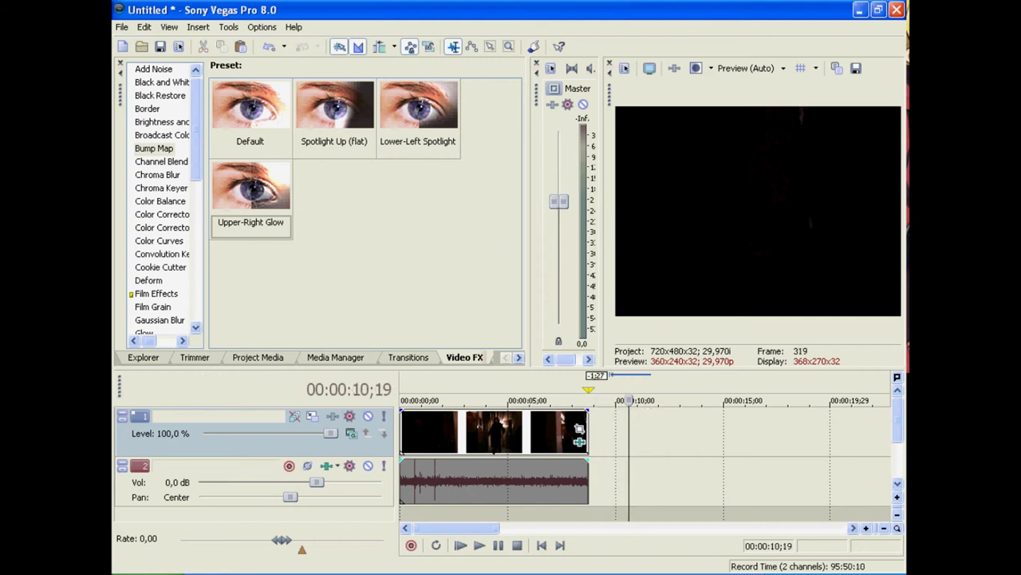
pyautogui.click(144, 357)
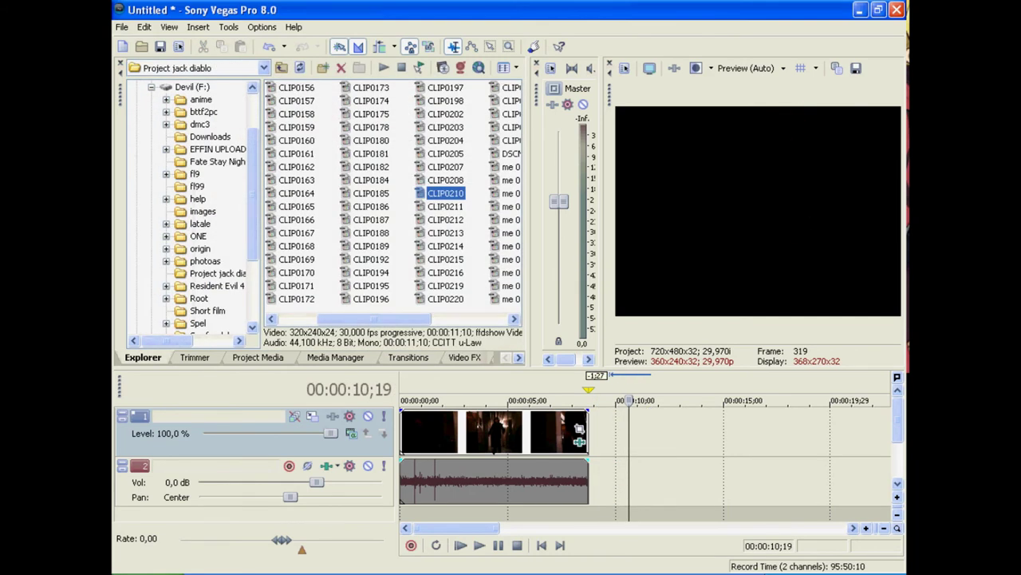
pyautogui.moveTo(445, 193); pyautogui.dragTo(596, 435)
# Step: Play the new CLIP0210 event from 00:00:17;19 and place the playhead at 00:00:19;04 to locate the start of its closing part
pyautogui.moveTo(629, 399); pyautogui.dragTo(781, 400)
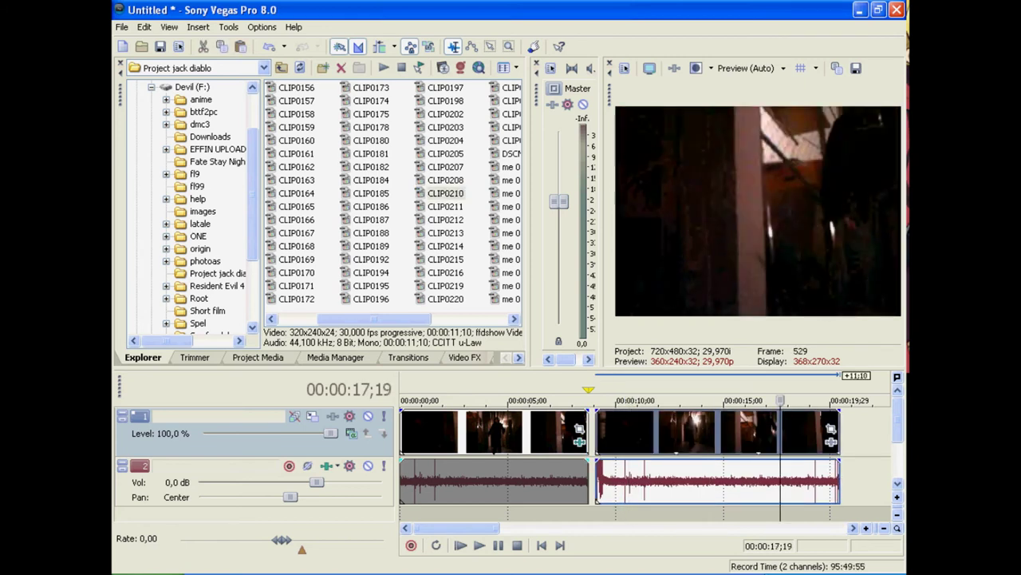
pyautogui.press('space')
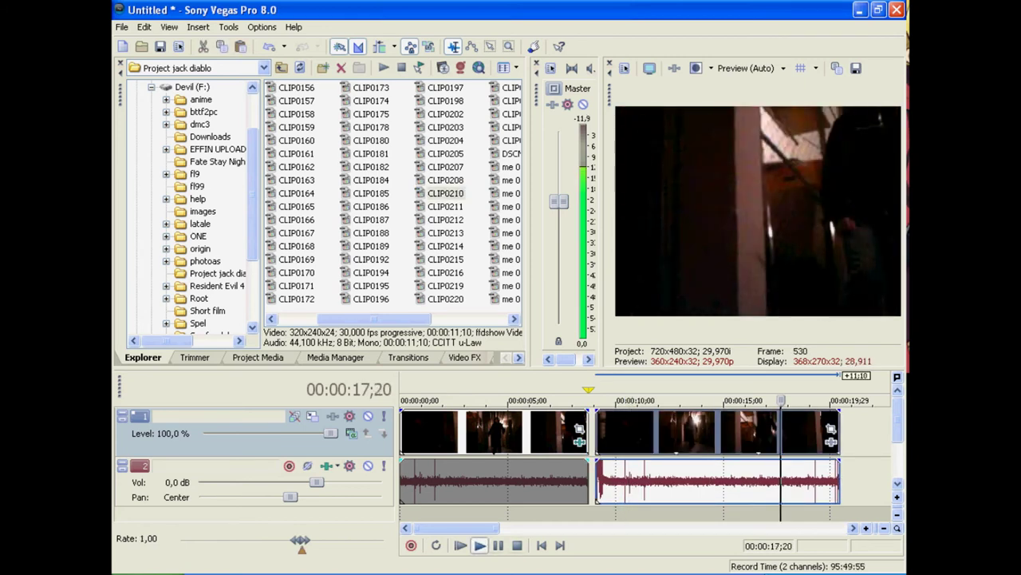
pyautogui.press('Return')
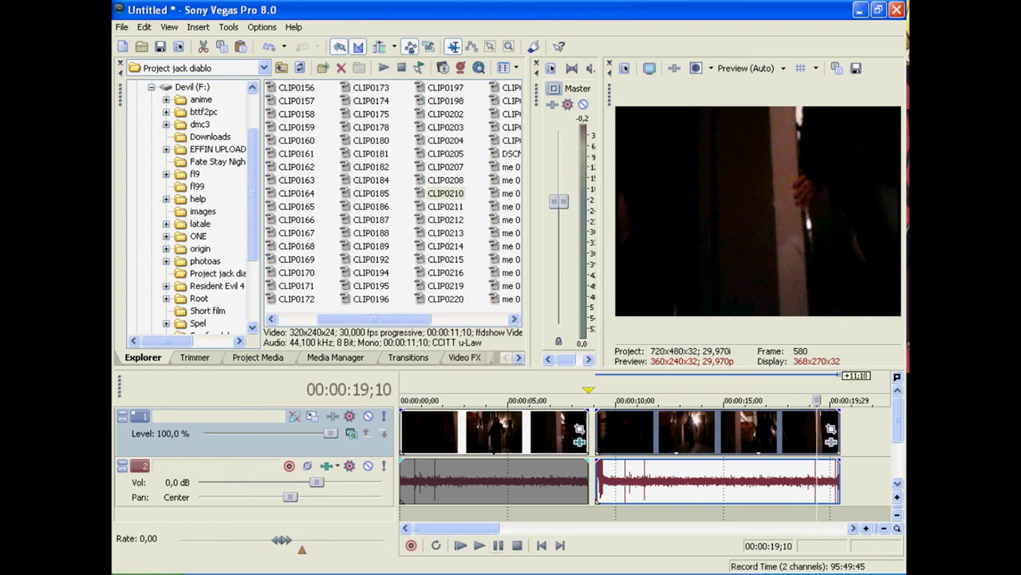
pyautogui.press('Left')
pyautogui.press('Left')
pyautogui.press('Left')
pyautogui.press('Left')
pyautogui.press('Left')
pyautogui.press('Left')
pyautogui.press('Left')
pyautogui.press('Left')
pyautogui.press('Left')
pyautogui.press('Left')
pyautogui.press('Left')
pyautogui.press('Left')
pyautogui.press('Left')
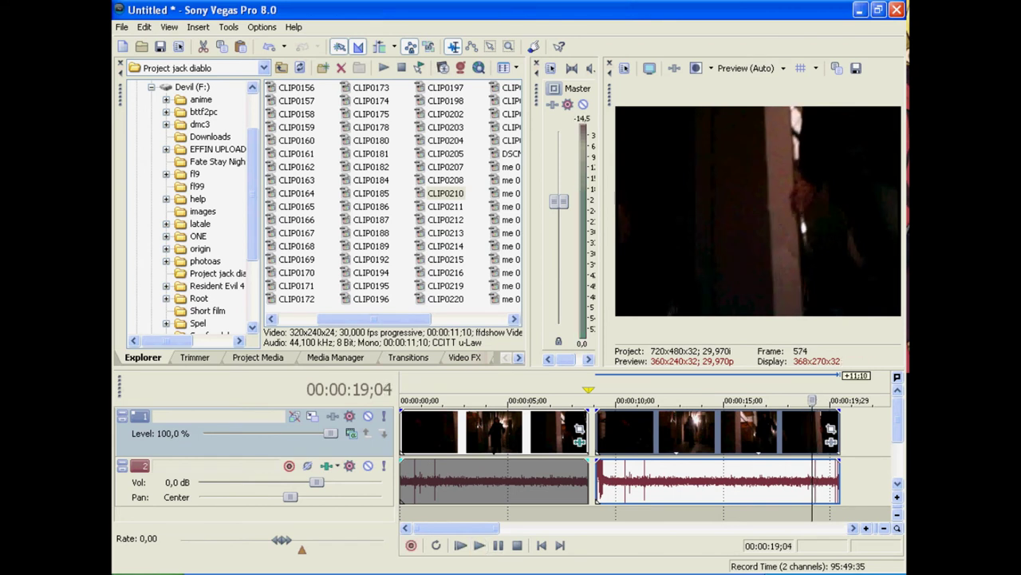
# Step: Reduce the new CLIP0210 event to its closing part directly behind the first clip and play across the join
pyautogui.moveTo(597, 480)
pyautogui.mouseDown()
pyautogui.moveTo(810, 480)
pyautogui.moveTo(601, 480)
pyautogui.mouseUp()
pyautogui.click(600, 480)
pyautogui.moveTo(600, 400); pyautogui.dragTo(567, 400)
pyautogui.press('space')
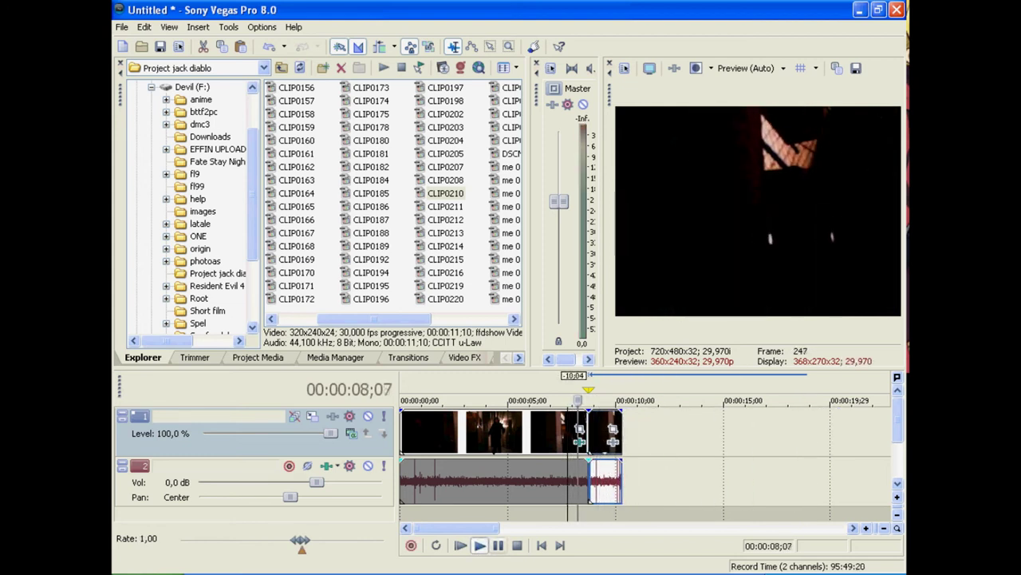
pyautogui.press('Return')
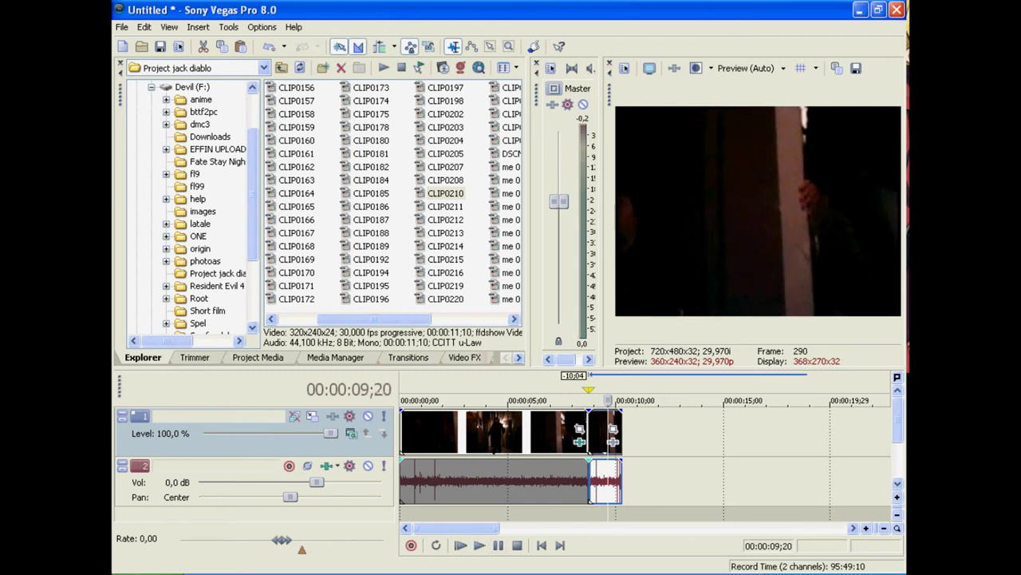
# Step: Apply the Darker preset of Brightness and Contrast to the closing event and set brightness to -0,02, contrast to 0,02 and contrast center to 0,55
pyautogui.moveTo(608, 400); pyautogui.dragTo(592, 400)
pyautogui.click(464, 357)
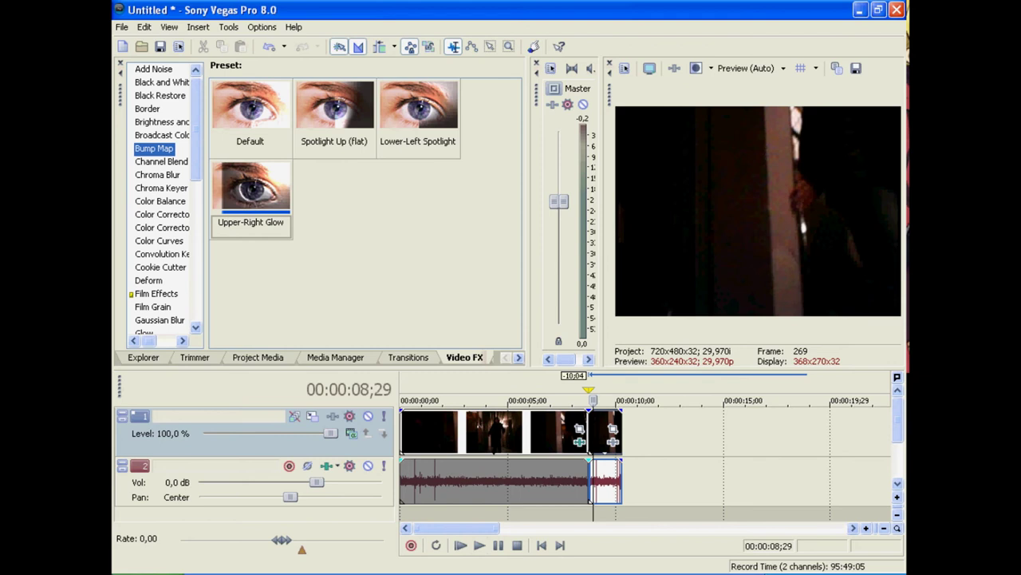
pyautogui.click(162, 122)
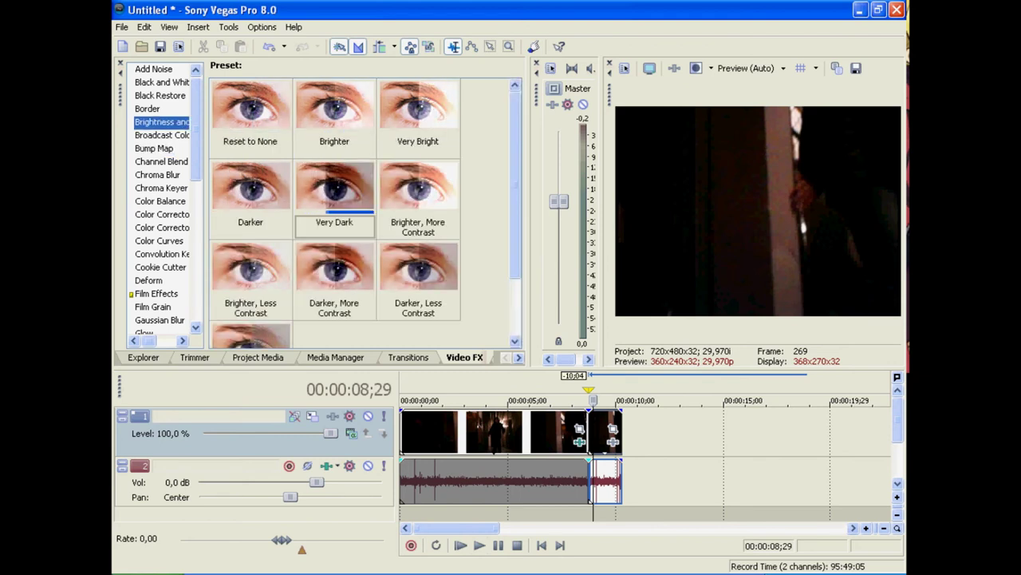
pyautogui.click(251, 191)
pyautogui.moveTo(251, 192); pyautogui.dragTo(604, 432)
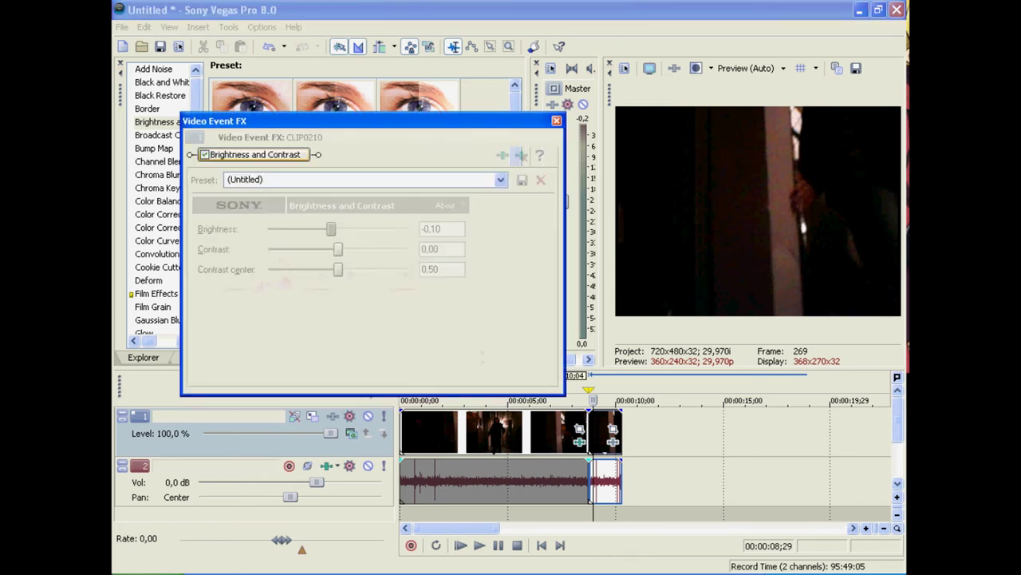
pyautogui.moveTo(331, 229); pyautogui.dragTo(345, 249)
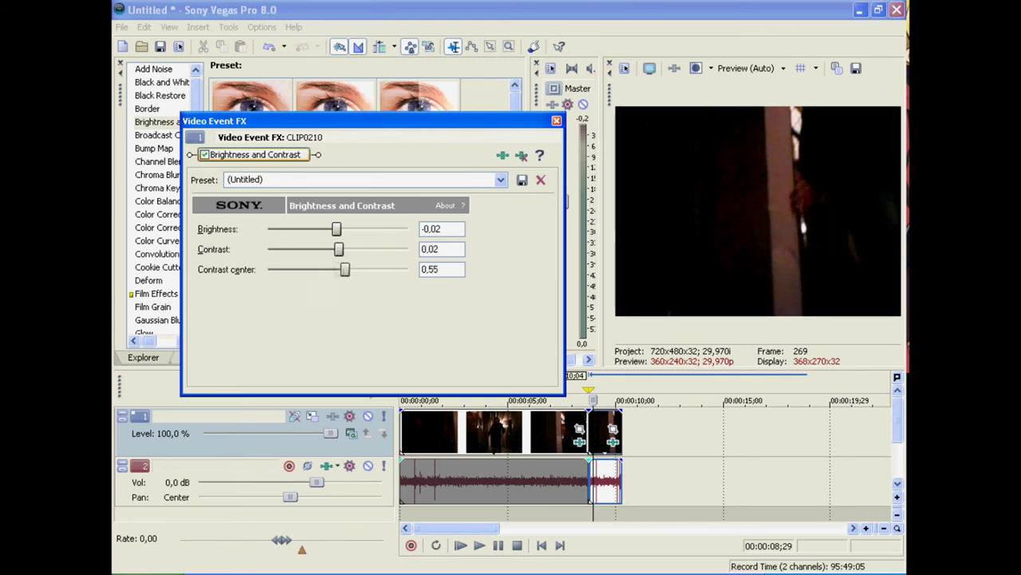
pyautogui.click(556, 120)
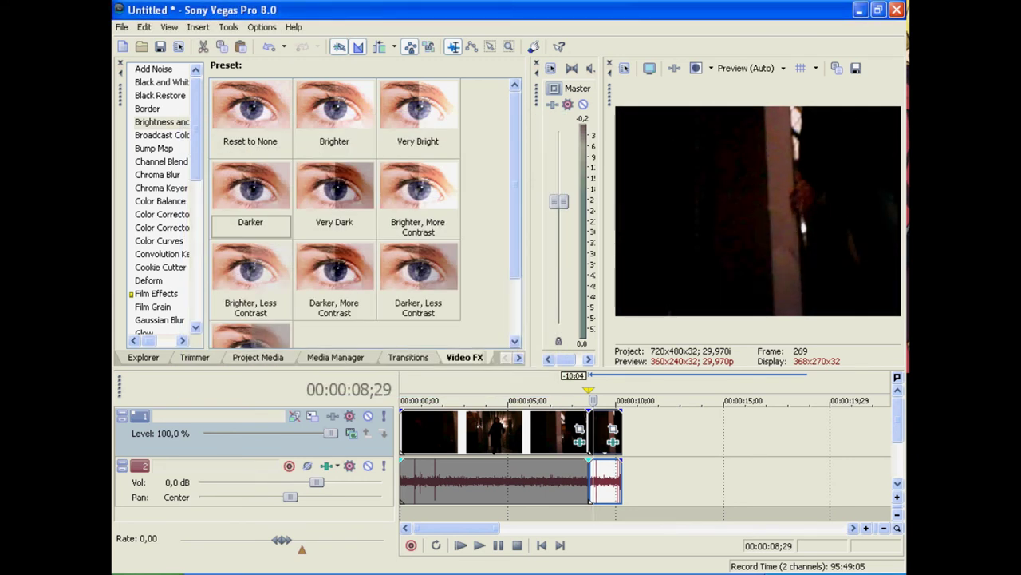
# Step: Play the join between the first clip and the closing event twice, starting from 00:00:07;11 and 00:00:07;29
pyautogui.moveTo(593, 400); pyautogui.dragTo(559, 400)
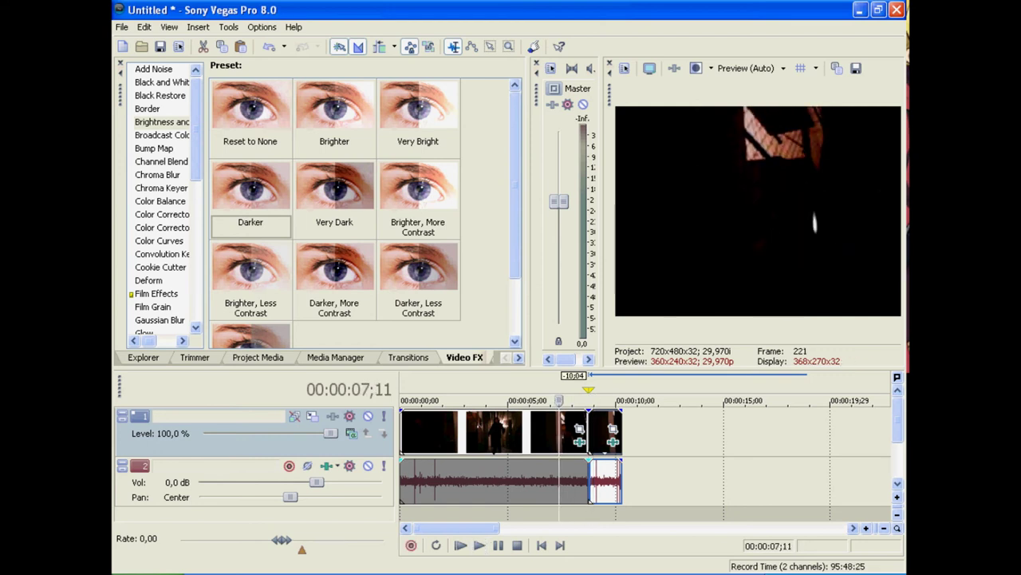
pyautogui.click(479, 545)
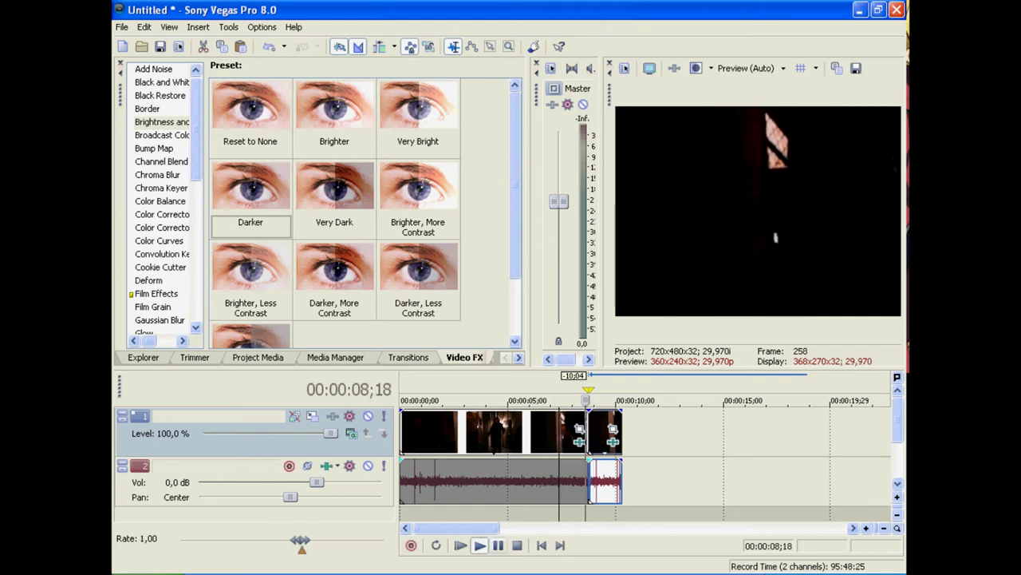
pyautogui.press('Return')
pyautogui.moveTo(613, 400); pyautogui.dragTo(572, 400)
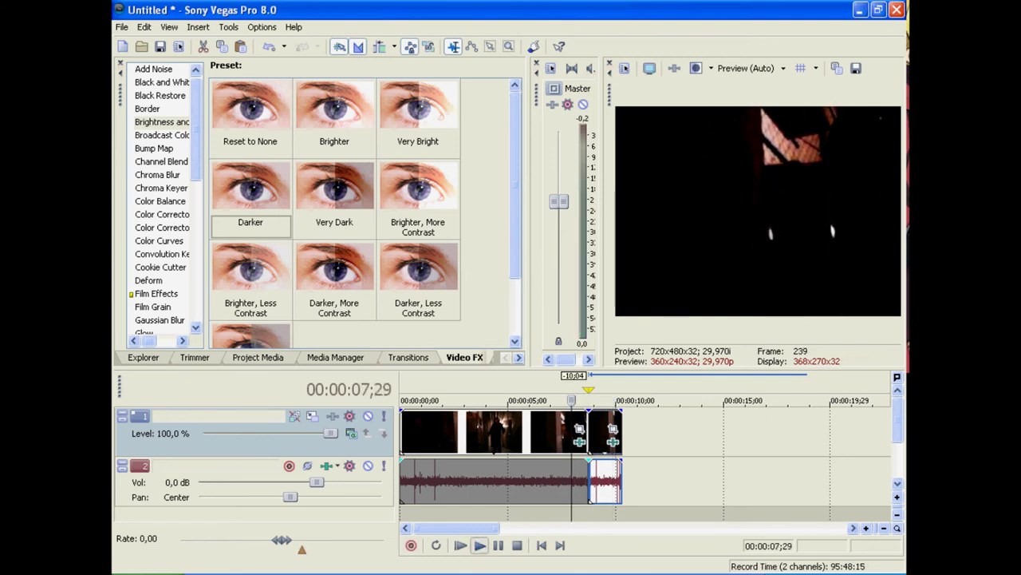
pyautogui.press('Return')
pyautogui.press('Return')
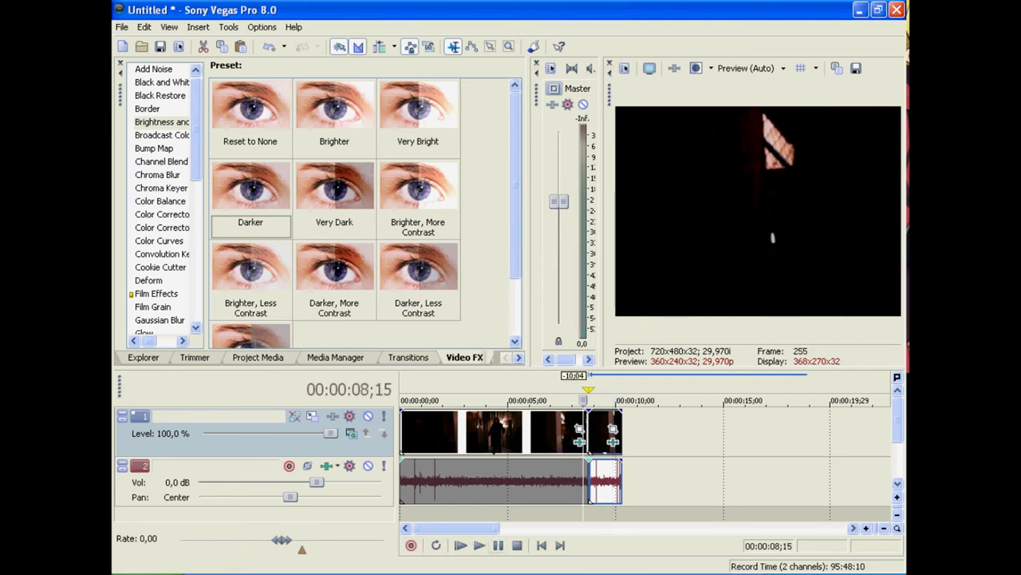
# Step: Overlap the closing event 8 frames onto the first clip, play the crossfade and mute the closing event's audio
pyautogui.moveTo(606, 435); pyautogui.dragTo(600, 435)
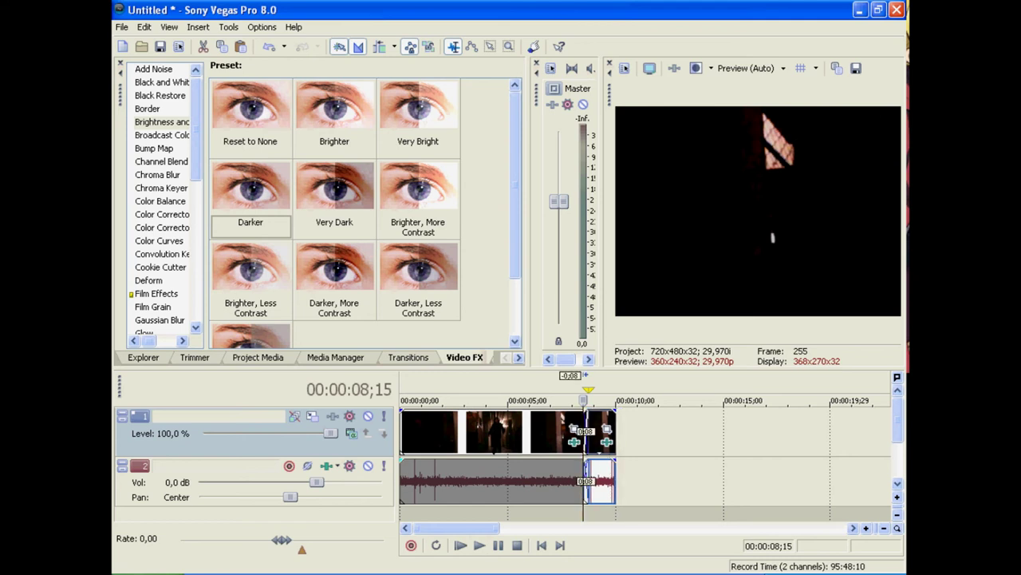
pyautogui.press('space')
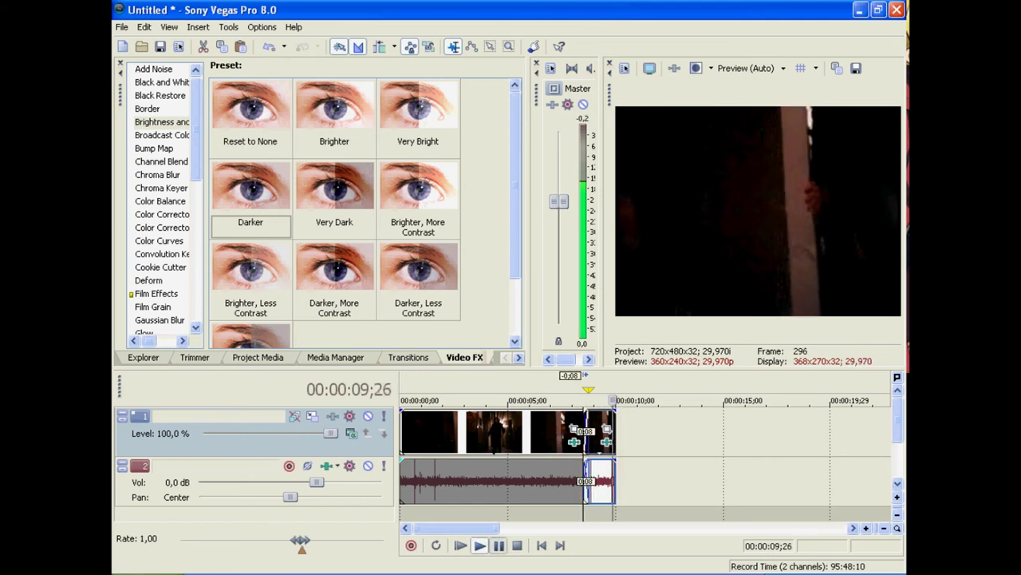
pyautogui.rightClick(604, 434)
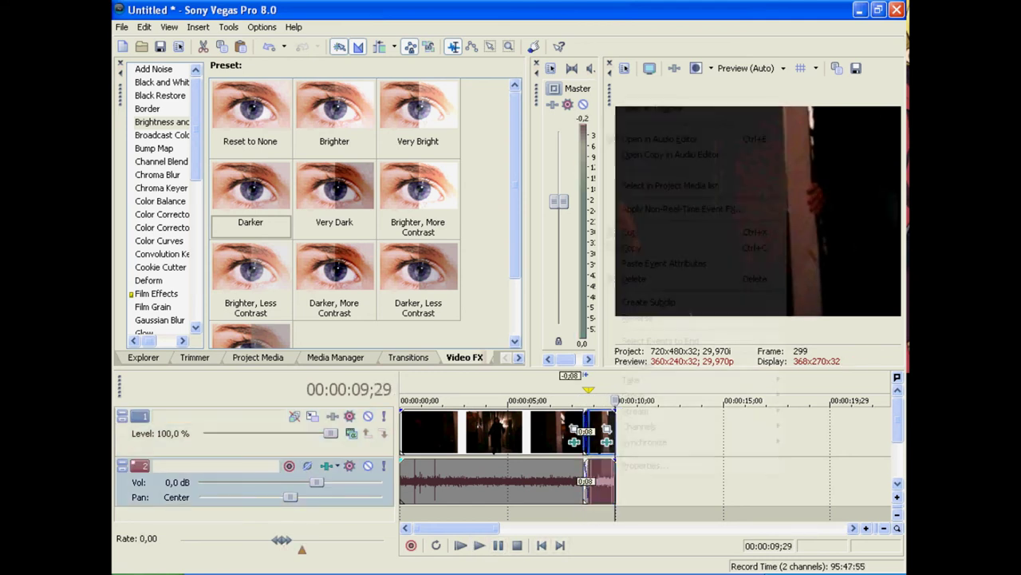
pyautogui.moveTo(655, 364)
pyautogui.click(812, 365)
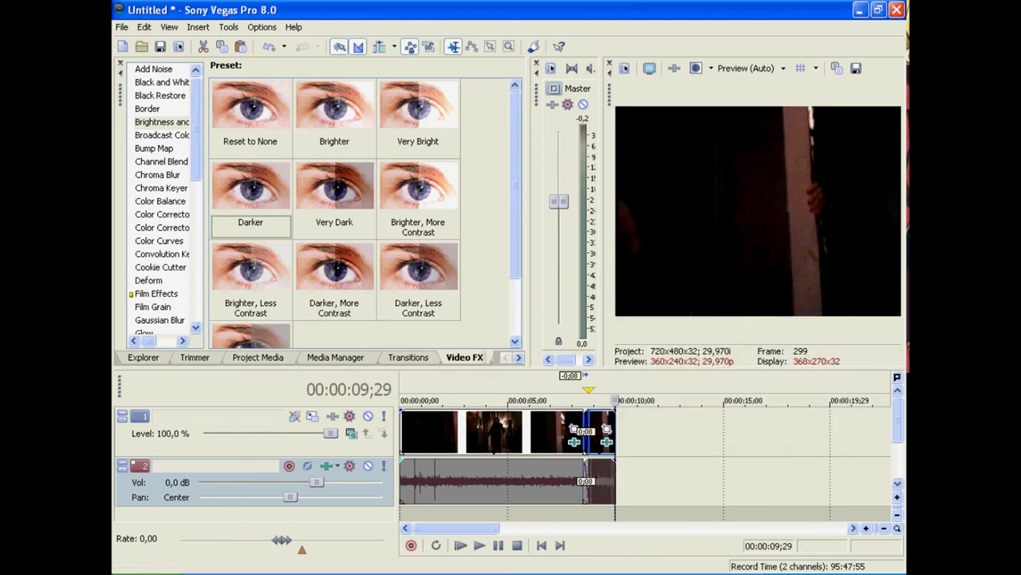
# Step: Play through the crossfade and pause inside the closing event at 00:00:09;09
pyautogui.hotkey('ctrl', 'Home')
pyautogui.press('space')
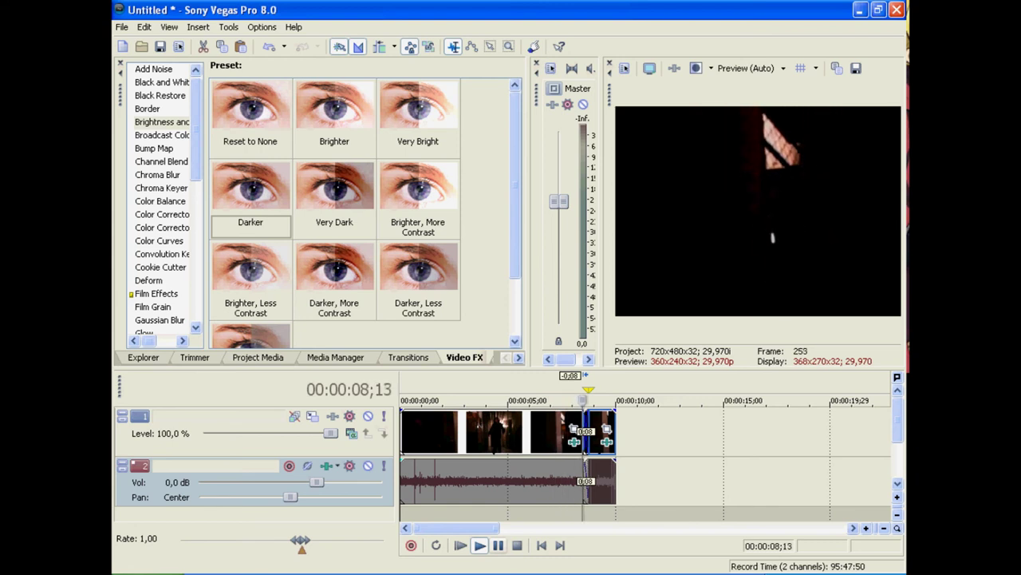
pyautogui.click(498, 546)
# Step: Add a second Brightness and Contrast effect with the Darker preset to the closing event, with brightness -0,10, contrast -0,06 and contrast center 0,50
pyautogui.click(251, 190)
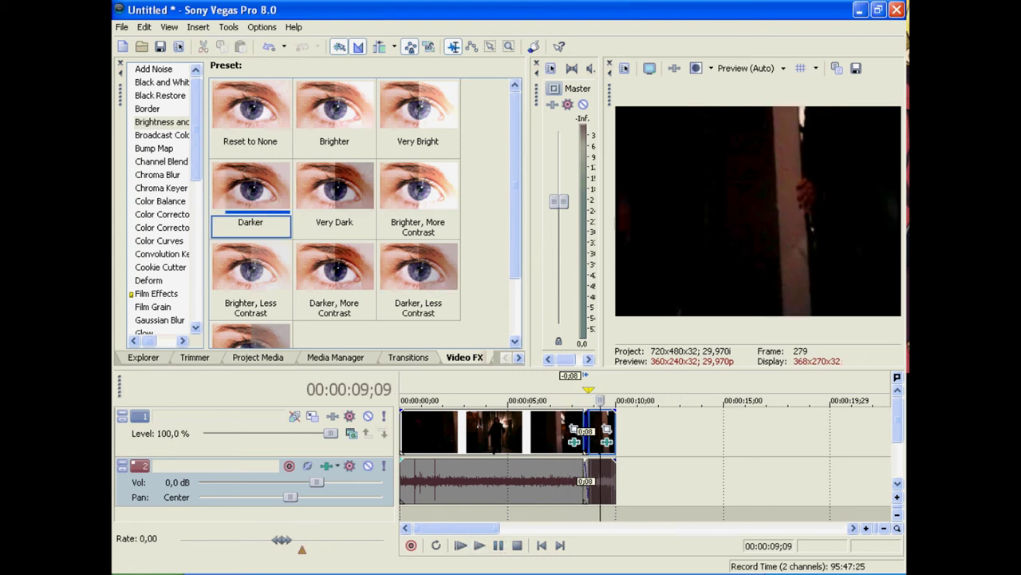
pyautogui.moveTo(251, 190); pyautogui.dragTo(602, 431)
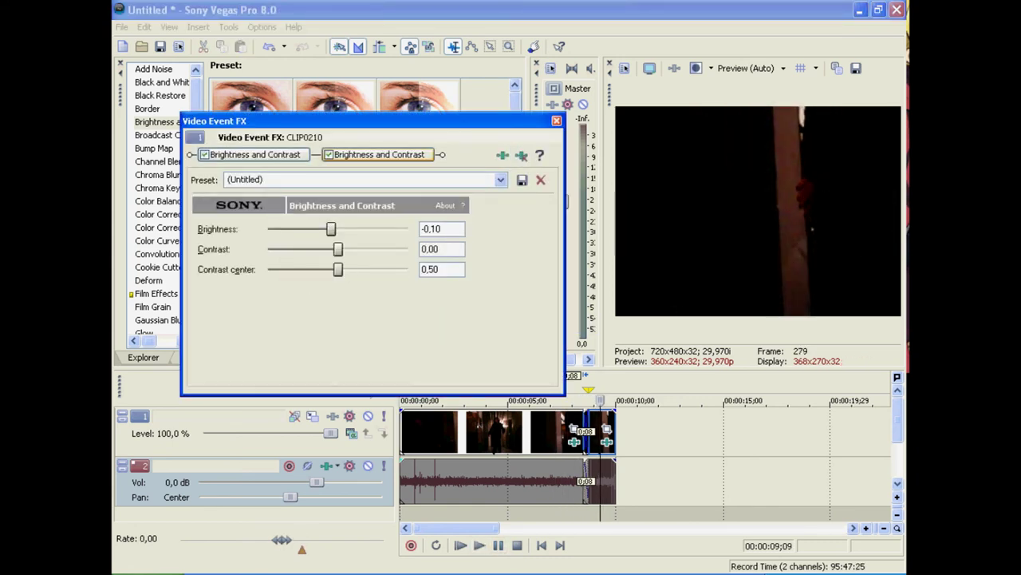
pyautogui.moveTo(331, 229); pyautogui.dragTo(346, 270)
pyautogui.moveTo(408, 269); pyautogui.dragTo(338, 270)
pyautogui.moveTo(324, 229); pyautogui.dragTo(338, 229)
pyautogui.press('Left')
pyautogui.press('Left')
pyautogui.press('Left')
pyautogui.press('Left')
pyautogui.press('Left')
pyautogui.press('Left')
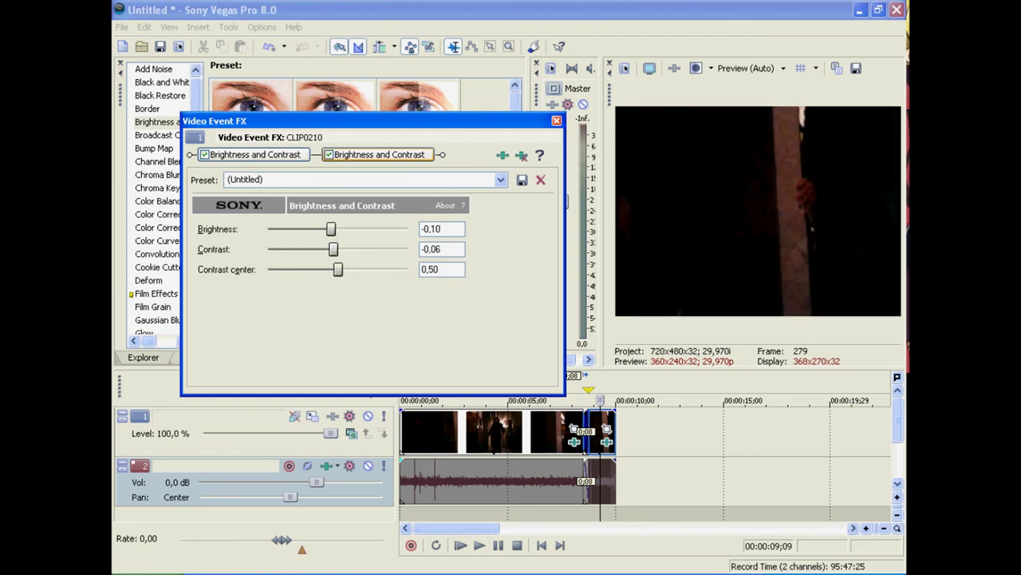
pyautogui.click(556, 121)
# Step: Play the timeline from shortly before the crossfade through the darkened closing event
pyautogui.moveTo(600, 400); pyautogui.dragTo(569, 400)
pyautogui.press('space')
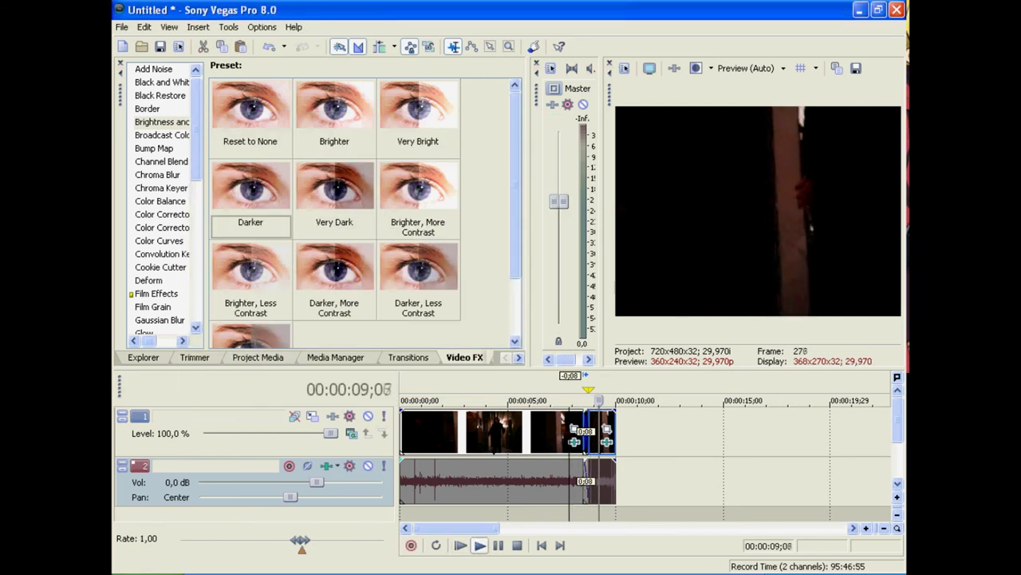
pyautogui.press('space')
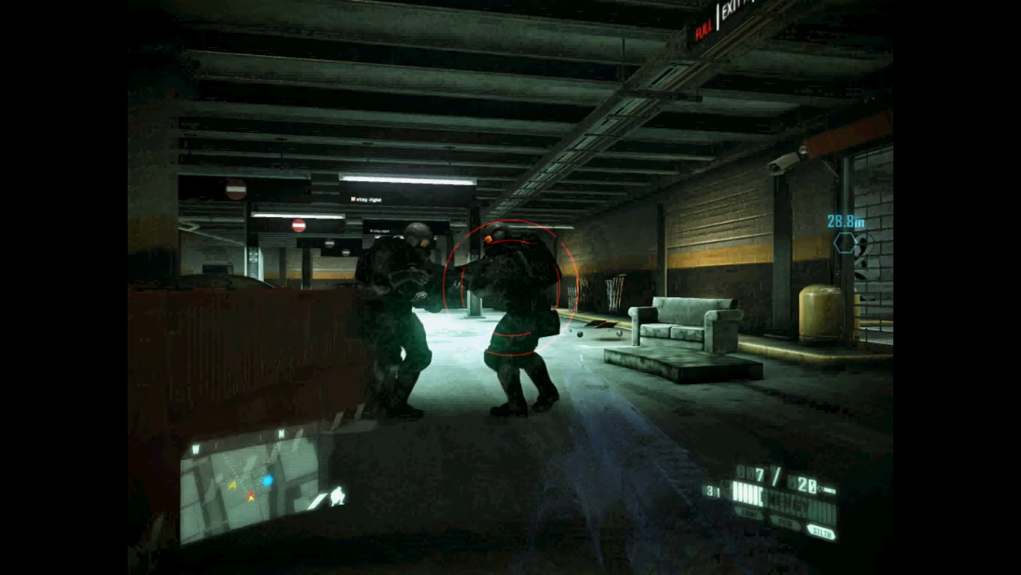
pyautogui.rightClick(511, 287)
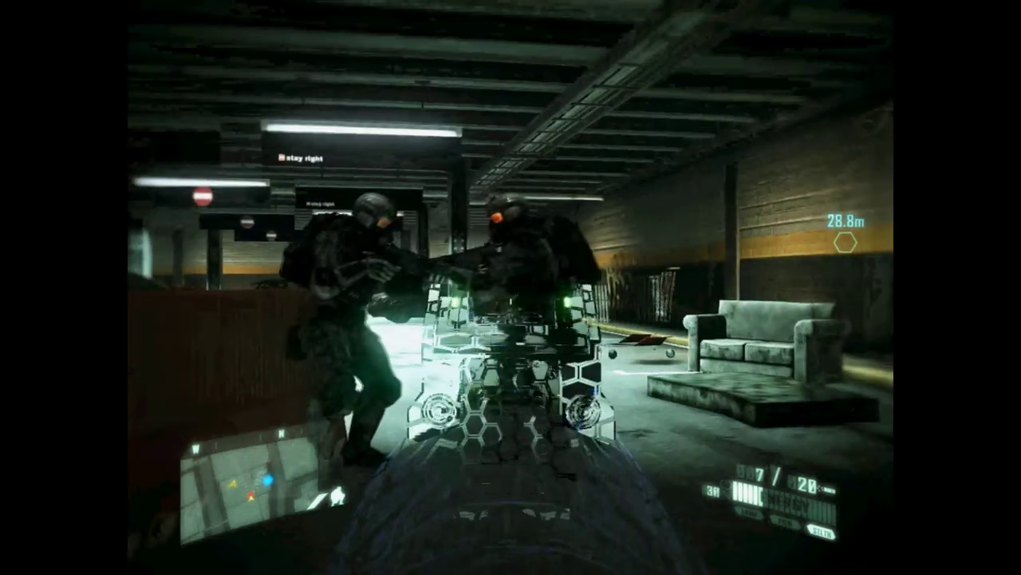
pyautogui.click(511, 287)
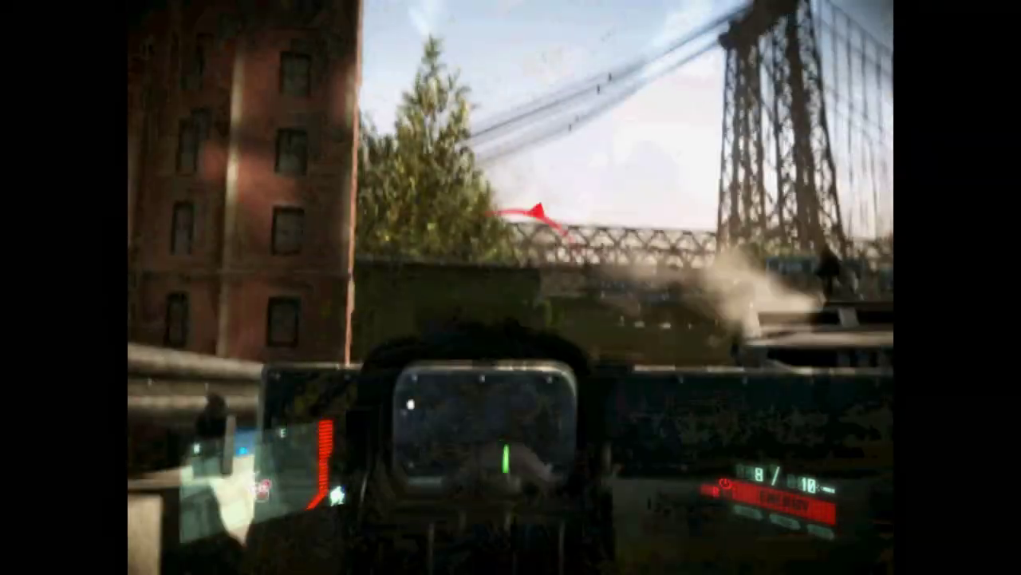
pyautogui.click(511, 287)
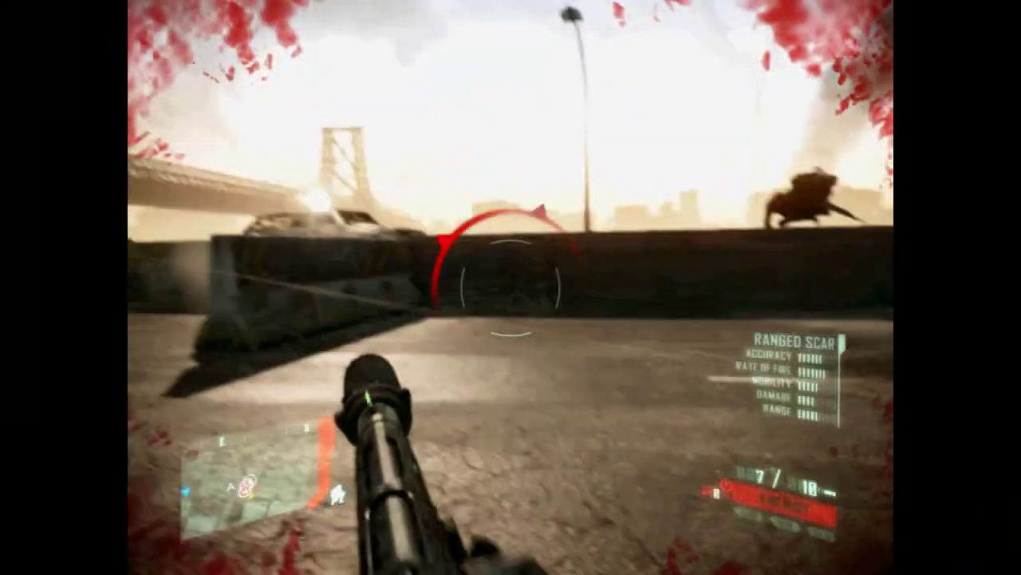
pyautogui.press('w')
pyautogui.press('space')
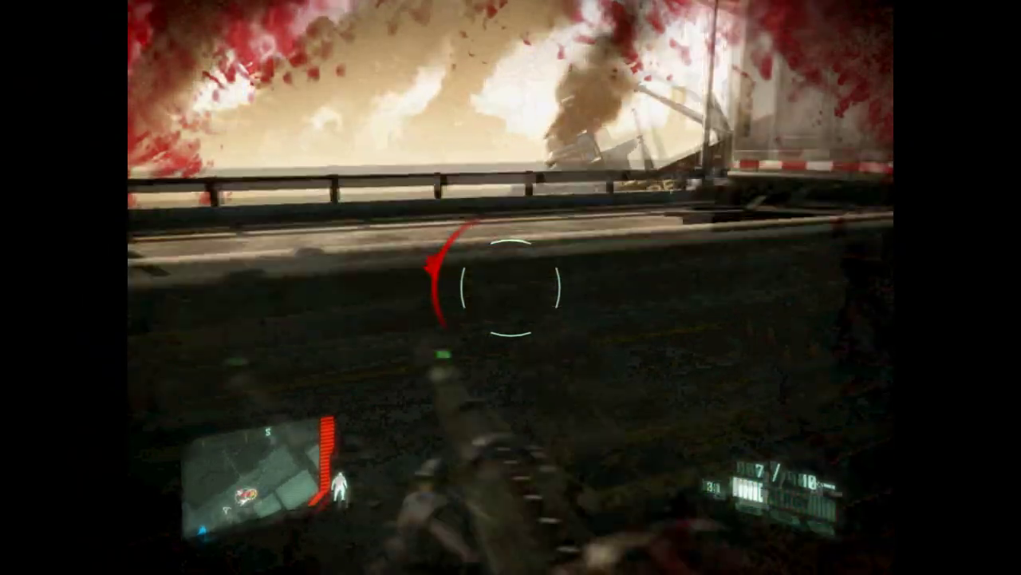
pyautogui.press('space')
pyautogui.hotkey('shift', 'w')
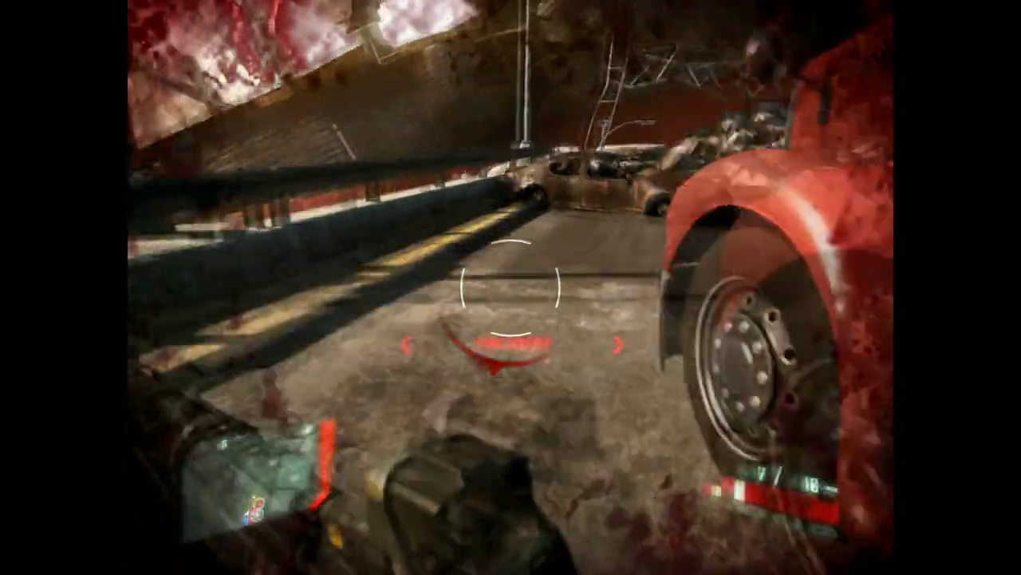
pyautogui.press('c')
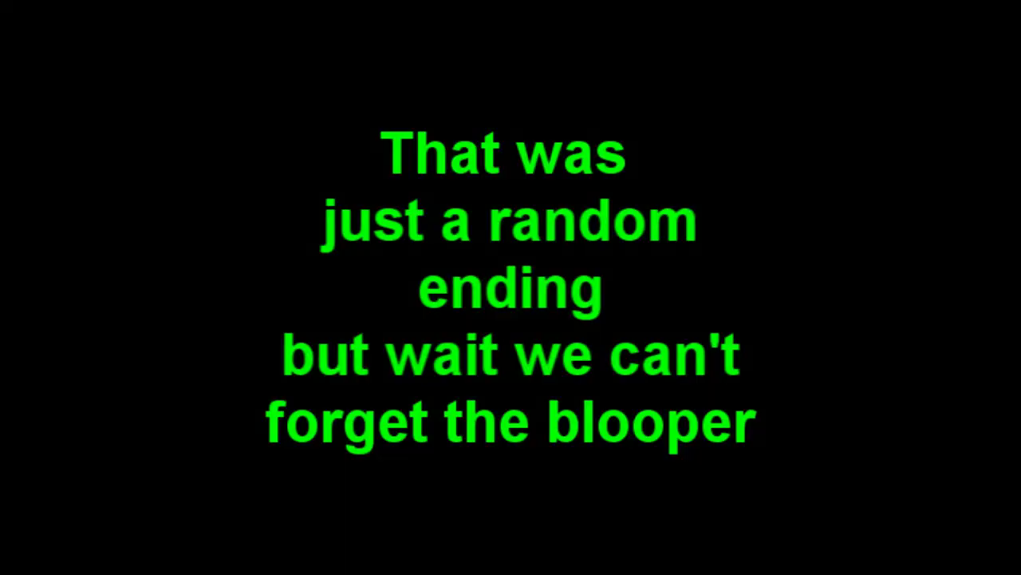